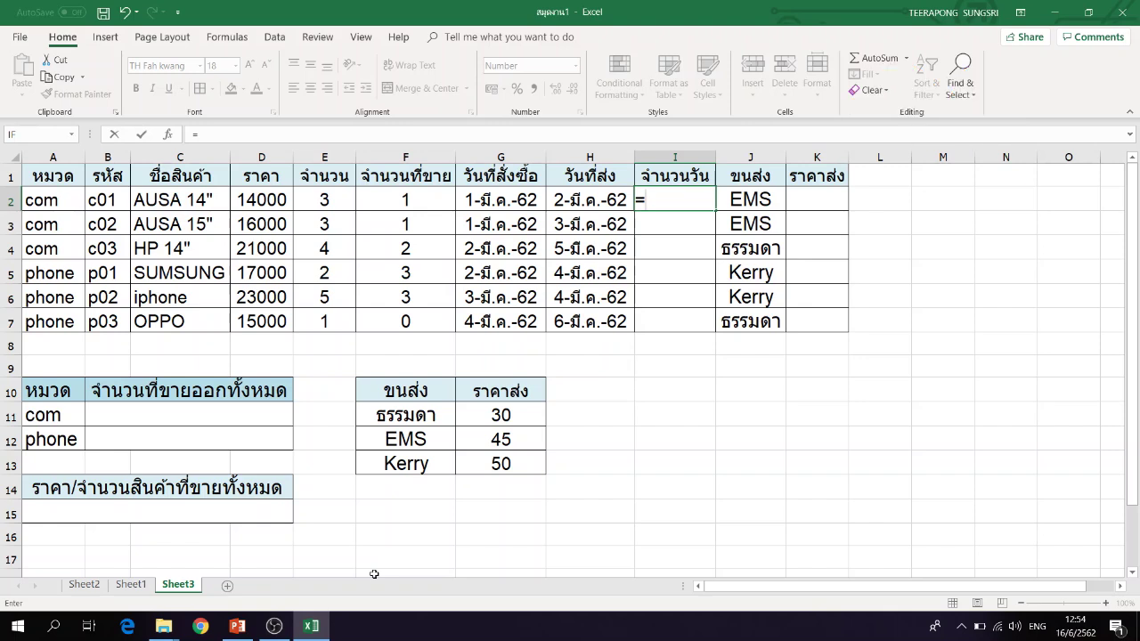
# - Calculate the days between order and shipping dates with =DAYS360(G2,H2) in I2 and fill the formula down to I7
pyautogui.write('days360(')
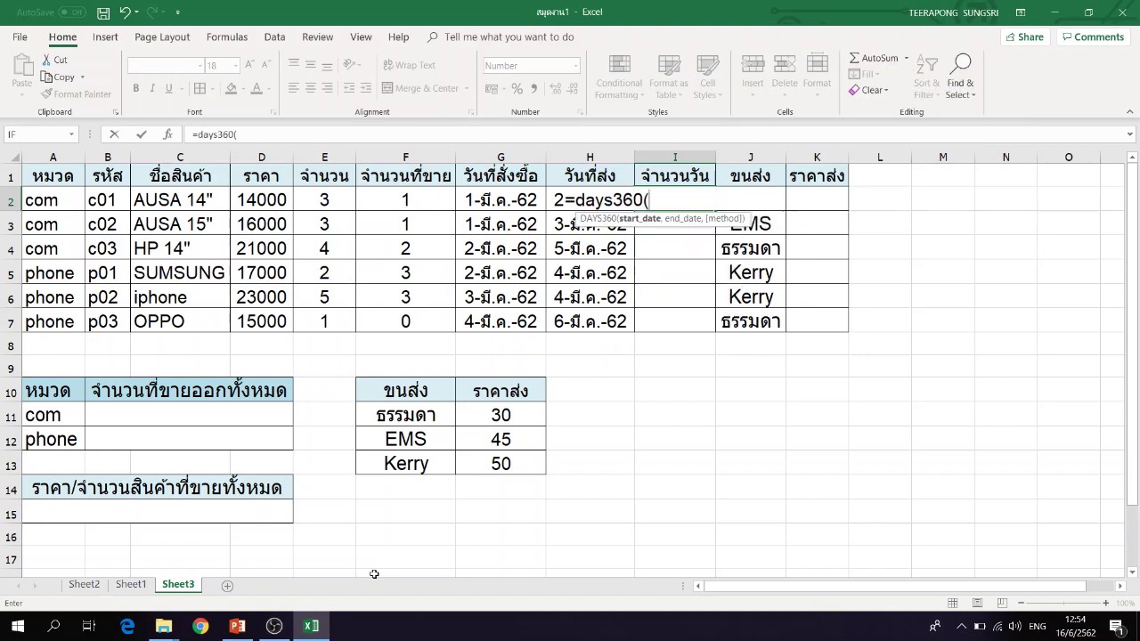
pyautogui.click(494, 198)
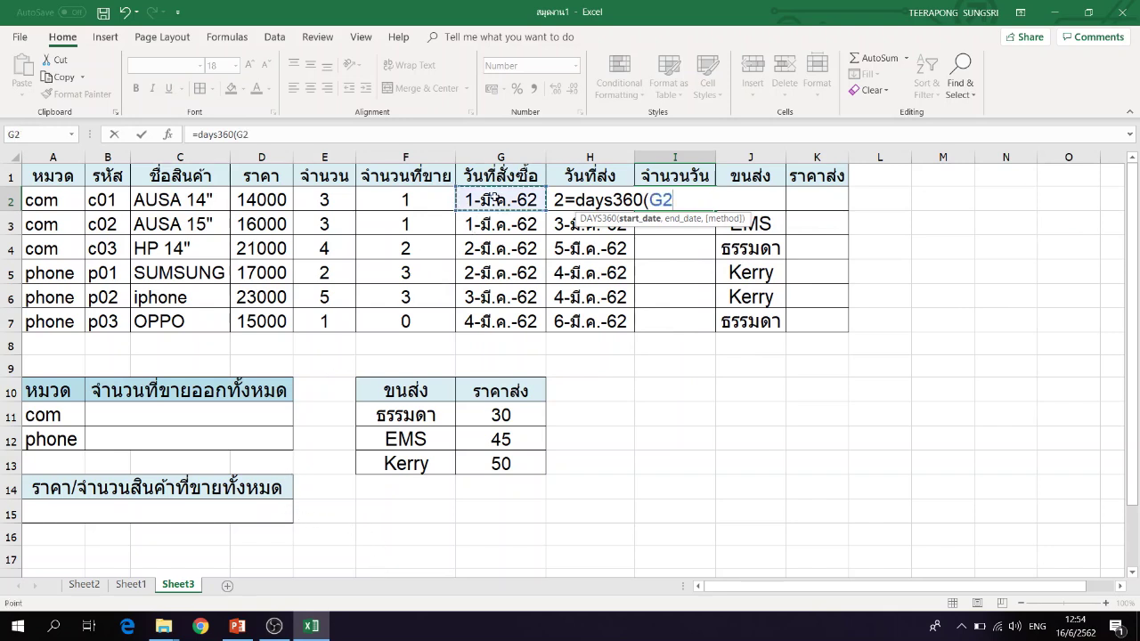
pyautogui.write(',')
pyautogui.click(553, 199)
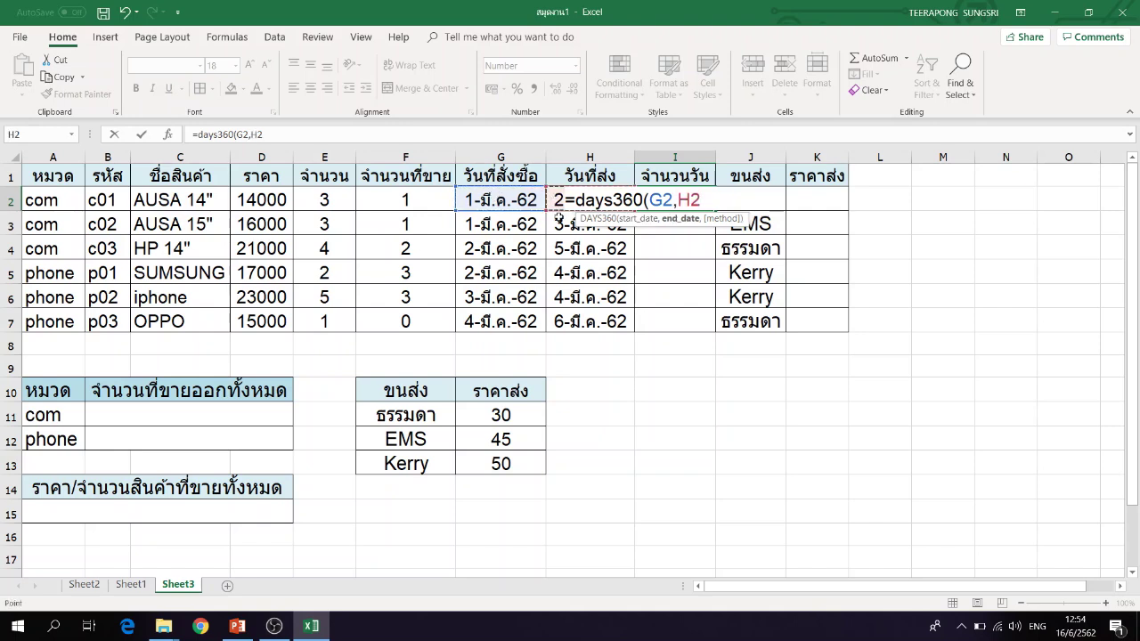
pyautogui.write(')')
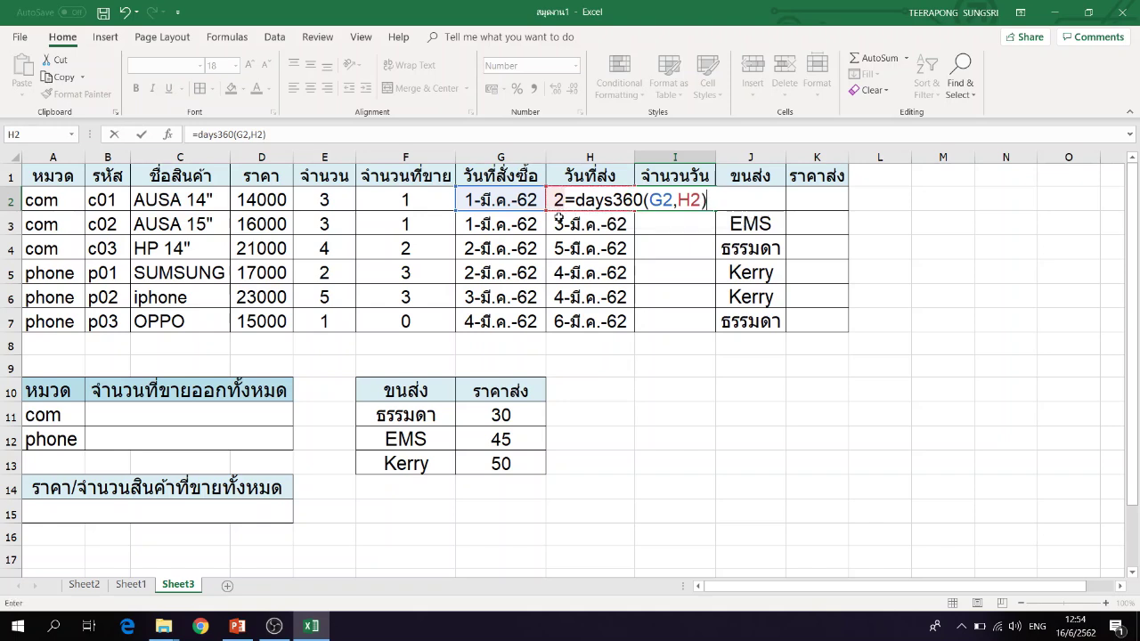
pyautogui.press('Return')
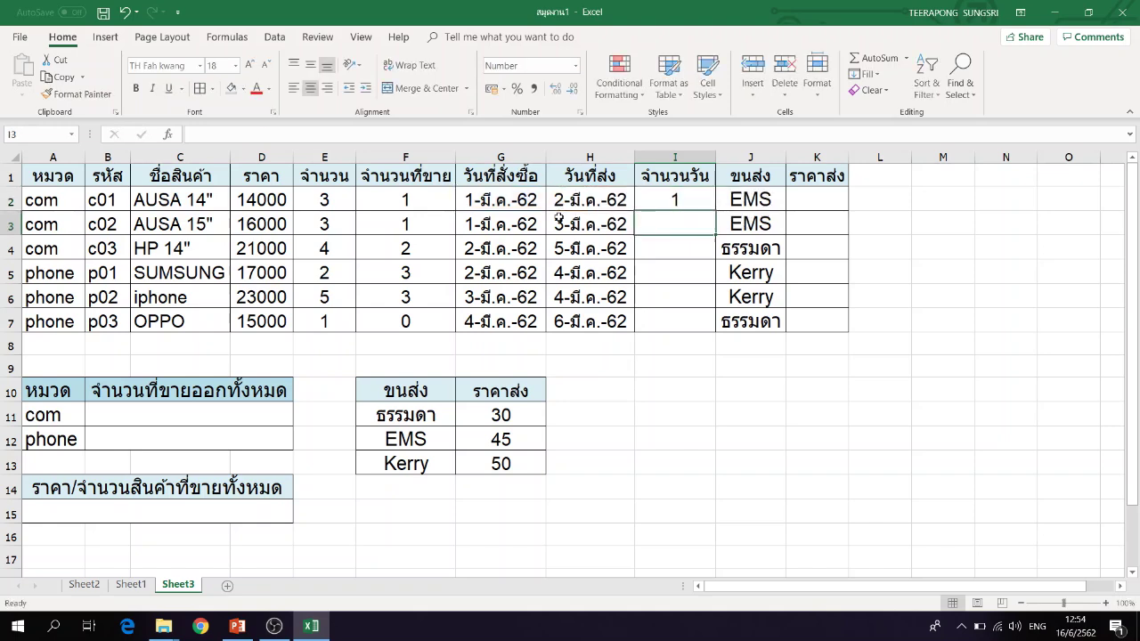
pyautogui.click(694, 202)
pyautogui.moveTo(714, 211); pyautogui.dragTo(715, 329)
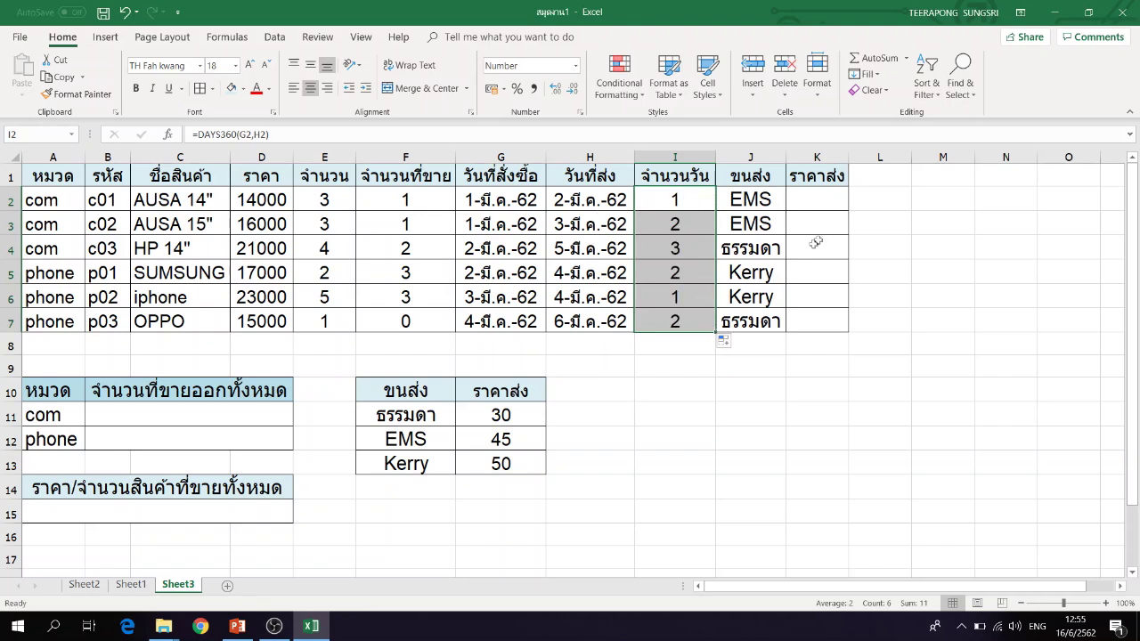
# - Look up the shipping price in K2 with =LOOKUP(J2,F11:F13,G11:G13) and fill the formula down to K3
pyautogui.click(841, 205)
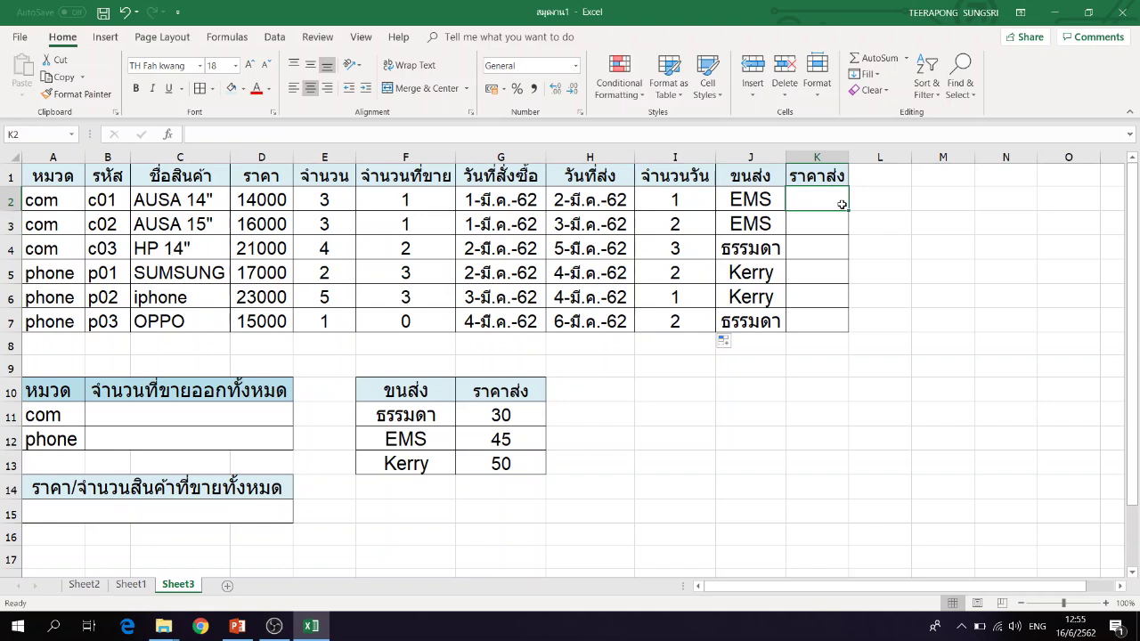
pyautogui.click(778, 206)
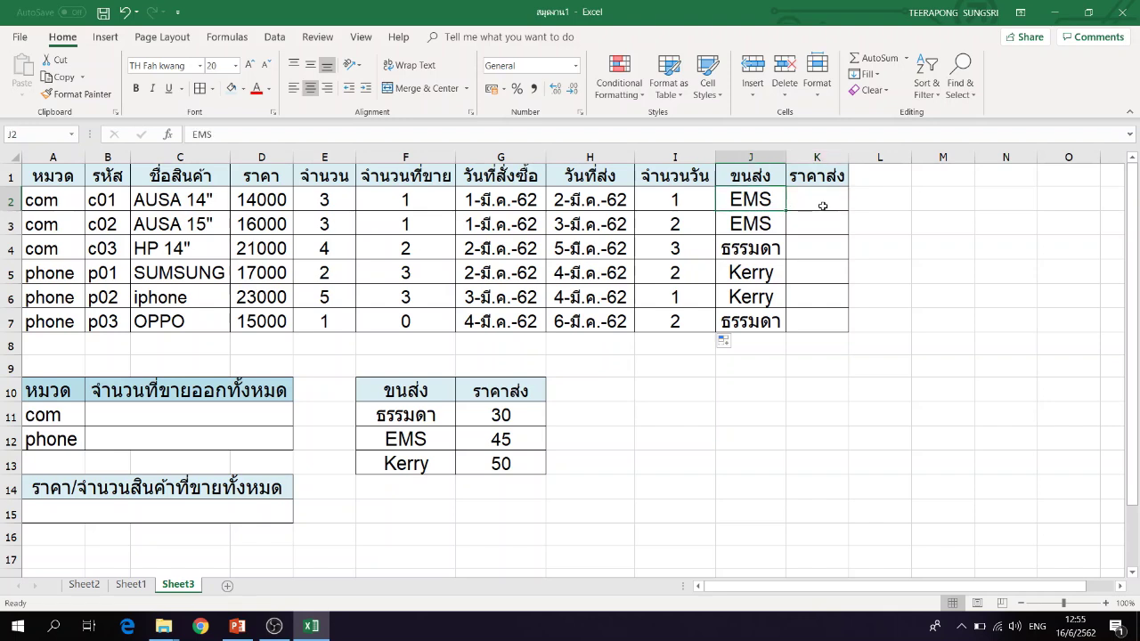
pyautogui.click(823, 206)
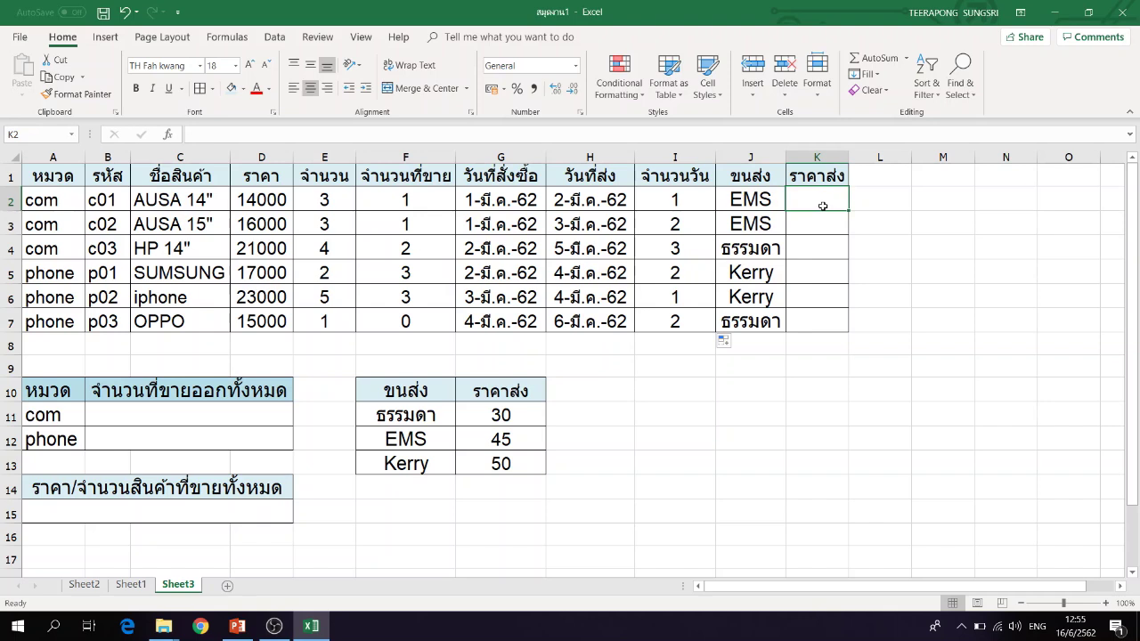
pyautogui.write('=')
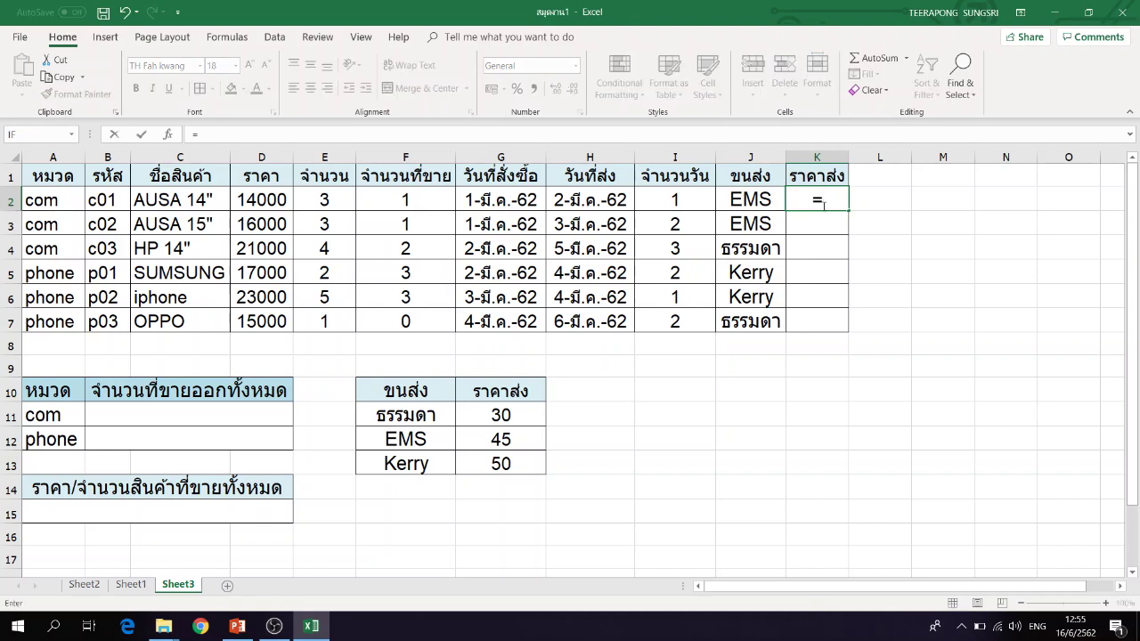
pyautogui.write('lookup(')
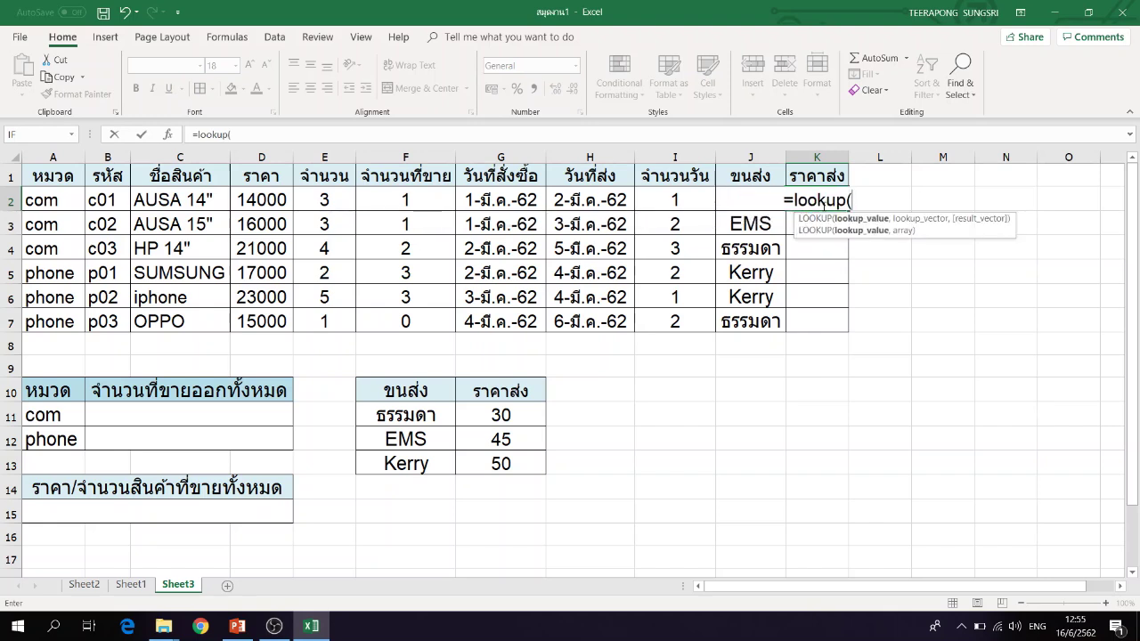
pyautogui.click(717, 200)
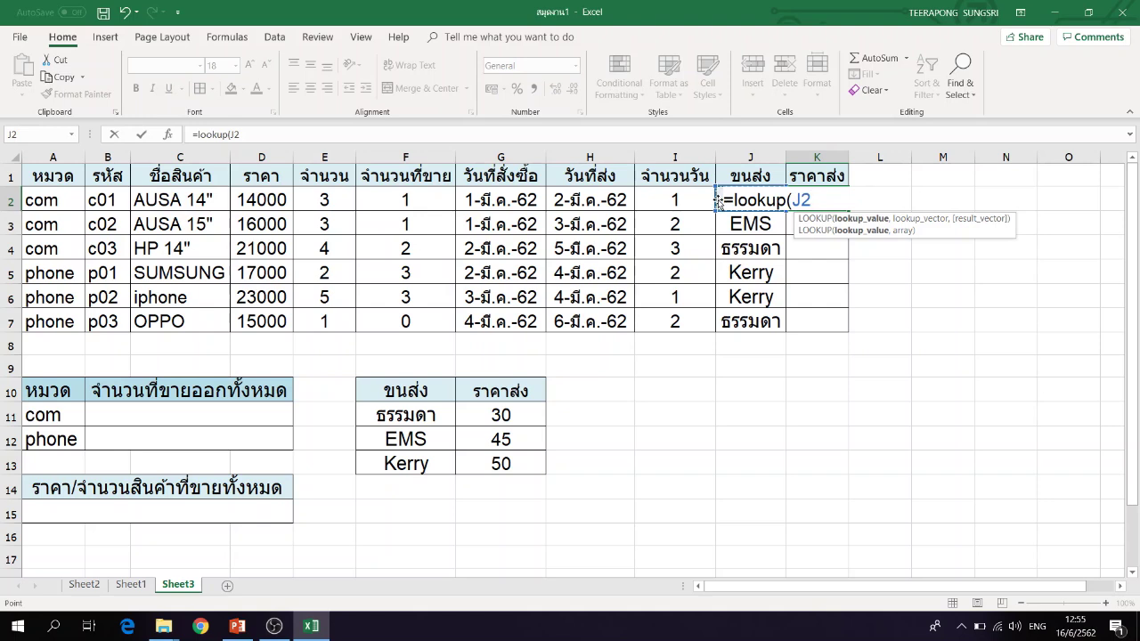
pyautogui.write(',')
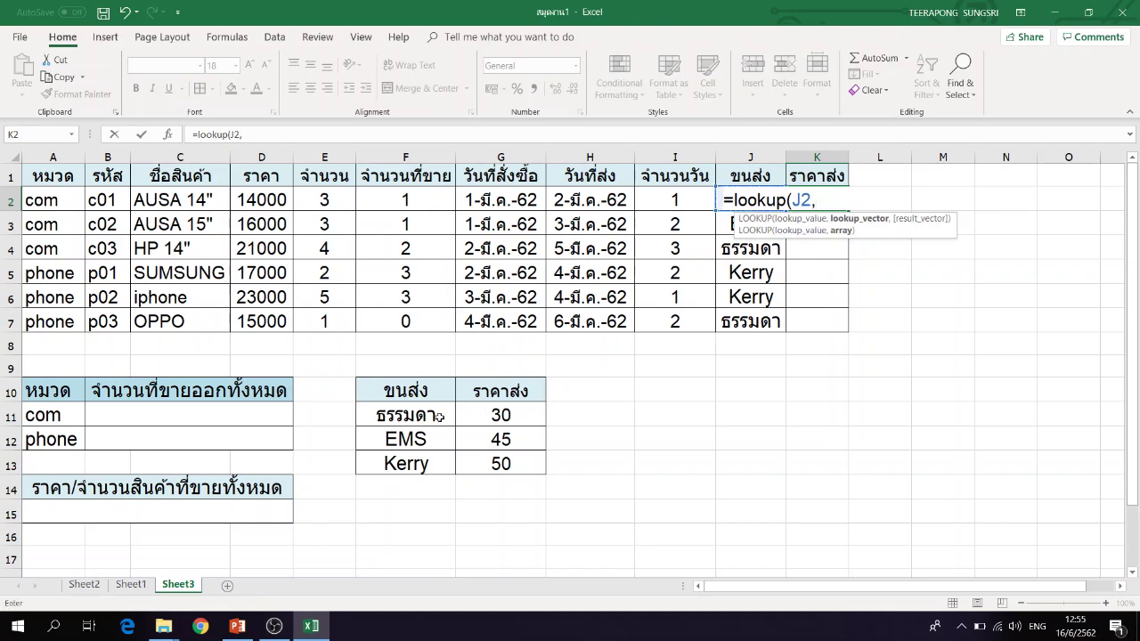
pyautogui.moveTo(436, 417); pyautogui.dragTo(430, 465)
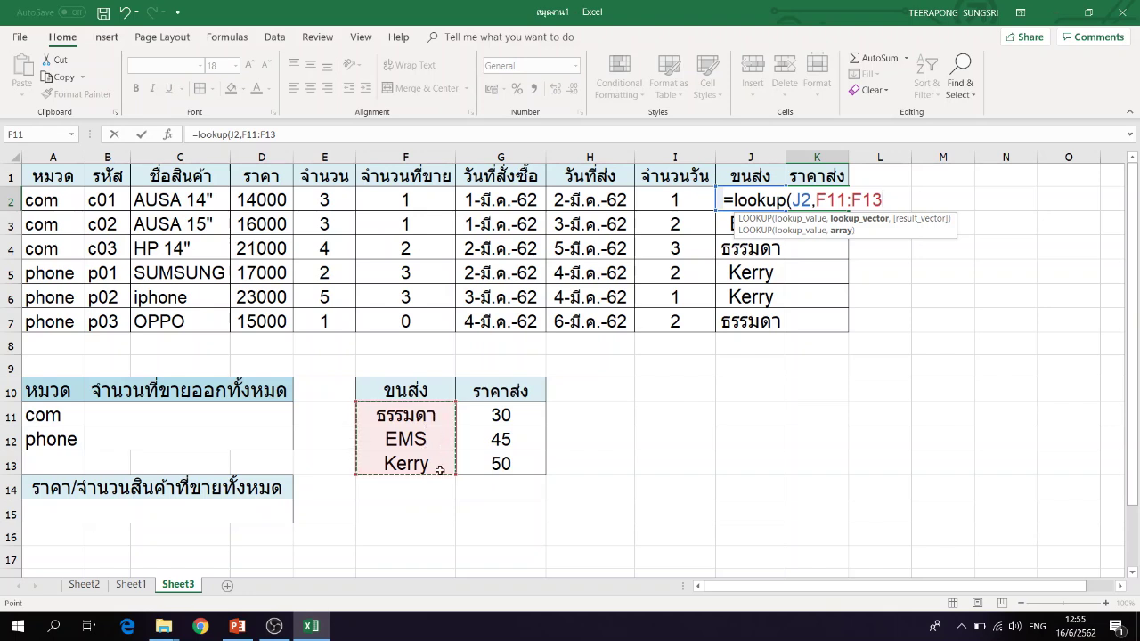
pyautogui.write(',')
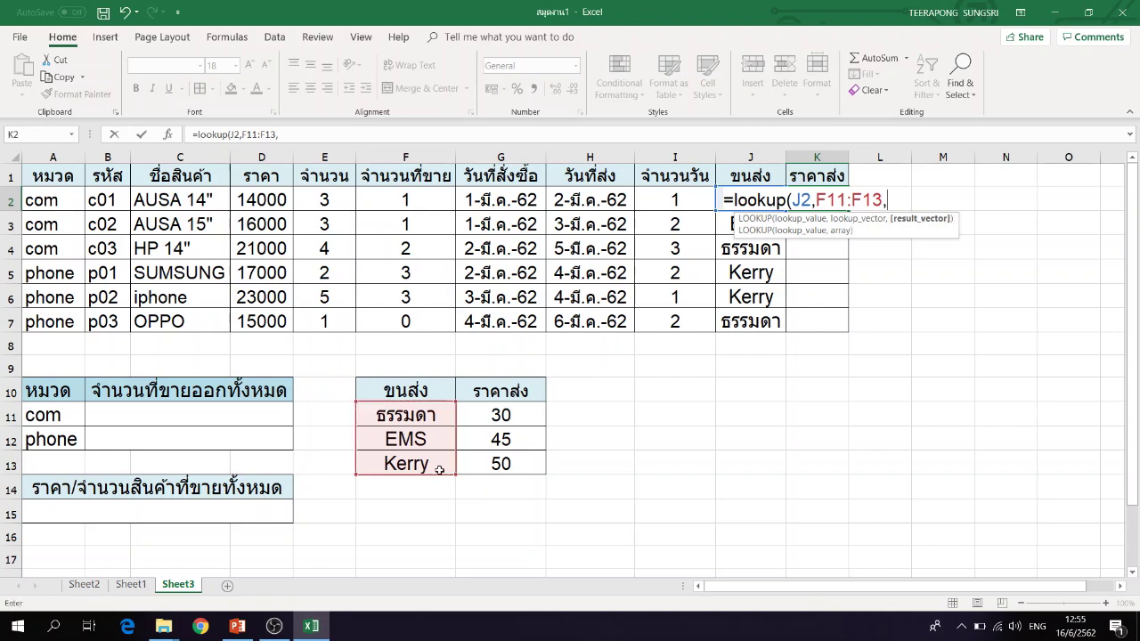
pyautogui.moveTo(521, 416); pyautogui.dragTo(521, 459)
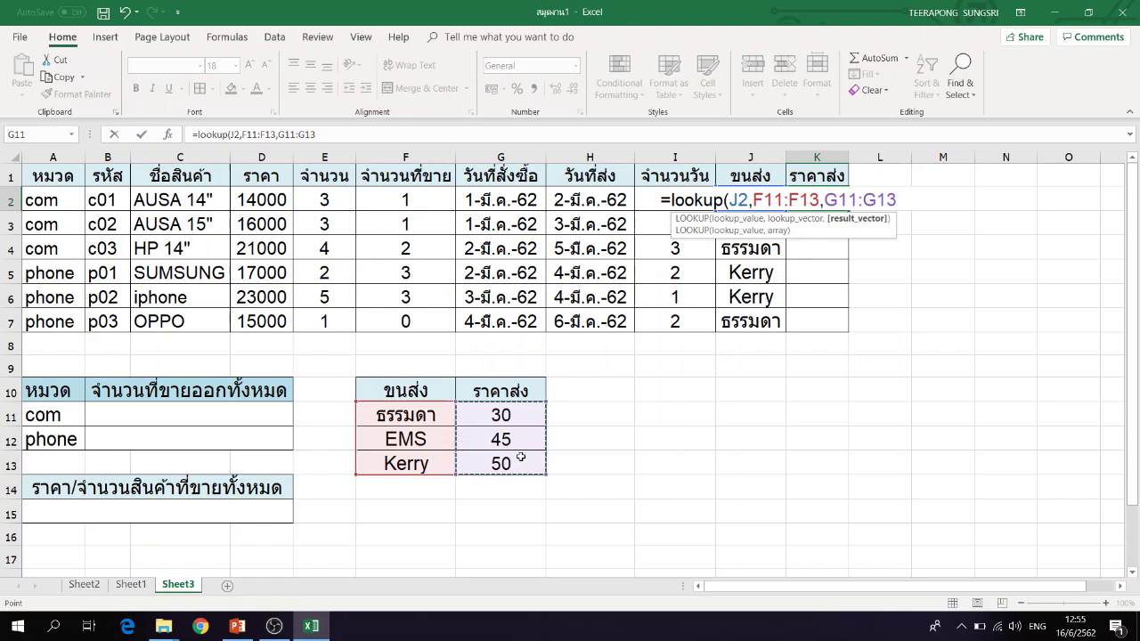
pyautogui.write(')')
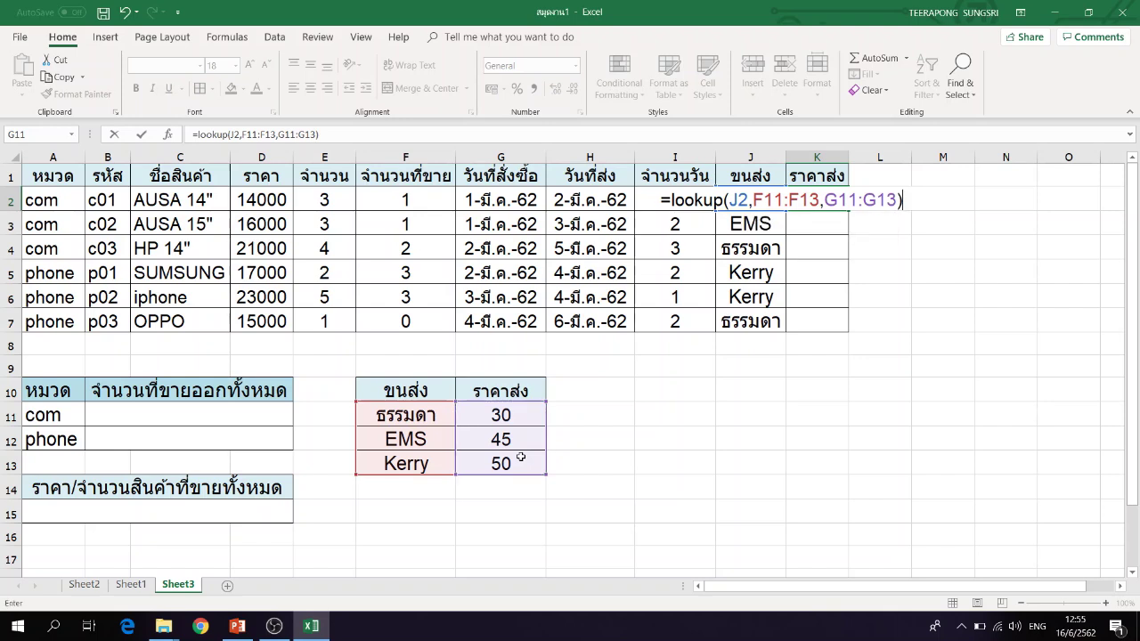
pyautogui.press('Return')
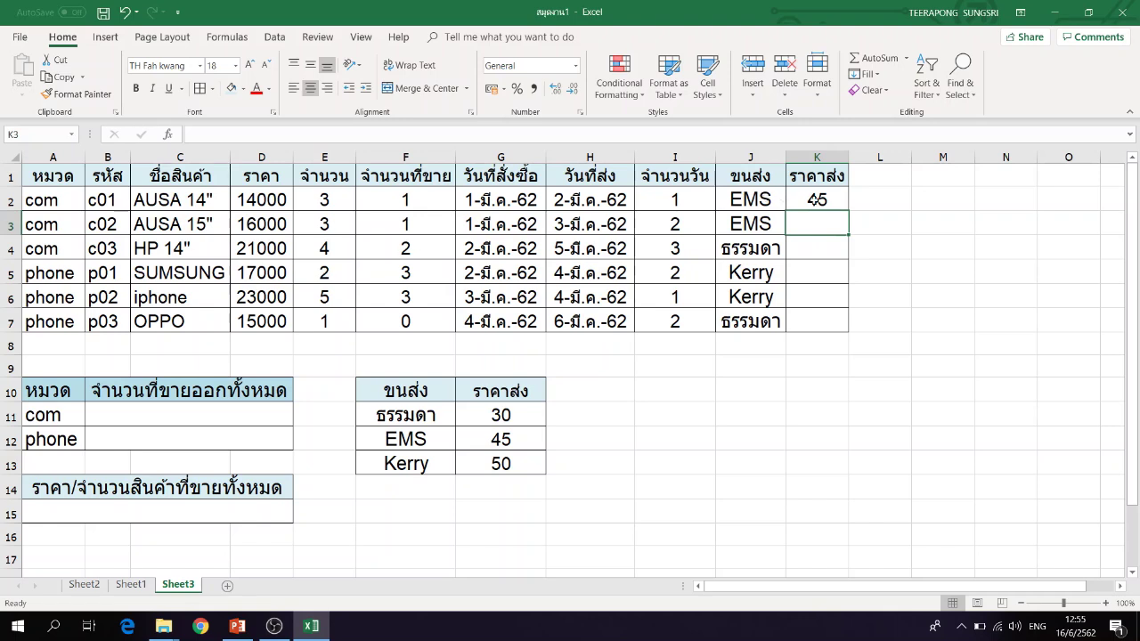
pyautogui.click(838, 201)
pyautogui.moveTo(849, 212); pyautogui.dragTo(851, 226)
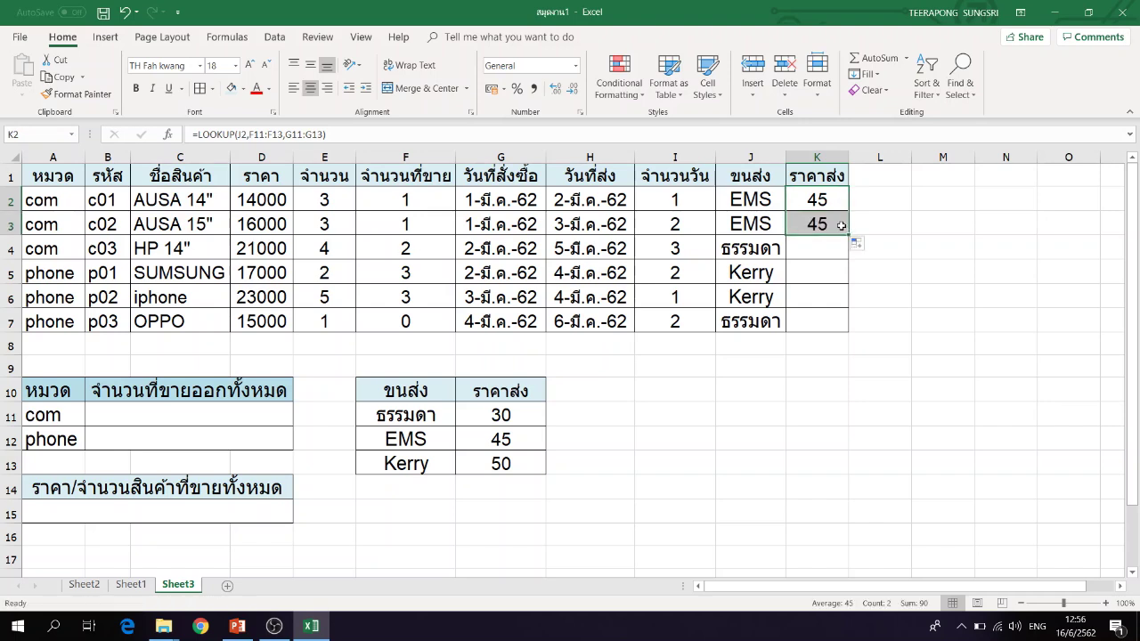
# - Correct the lookup vector in K3's LOOKUP formula to F11:F13
pyautogui.doubleClick(842, 226)
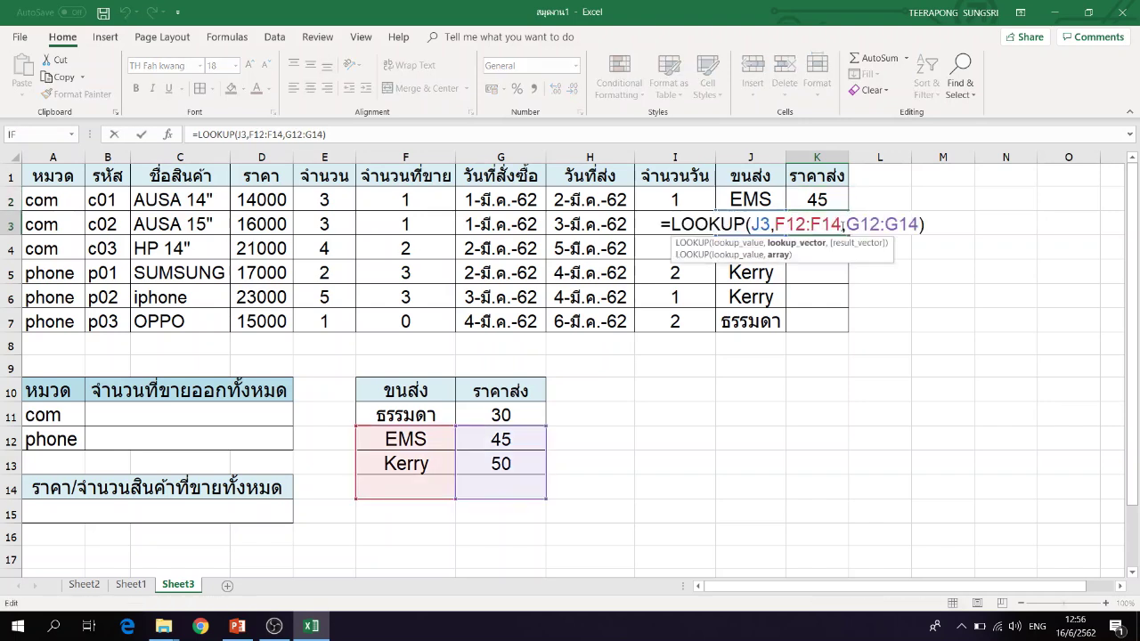
pyautogui.moveTo(773, 227); pyautogui.dragTo(841, 233)
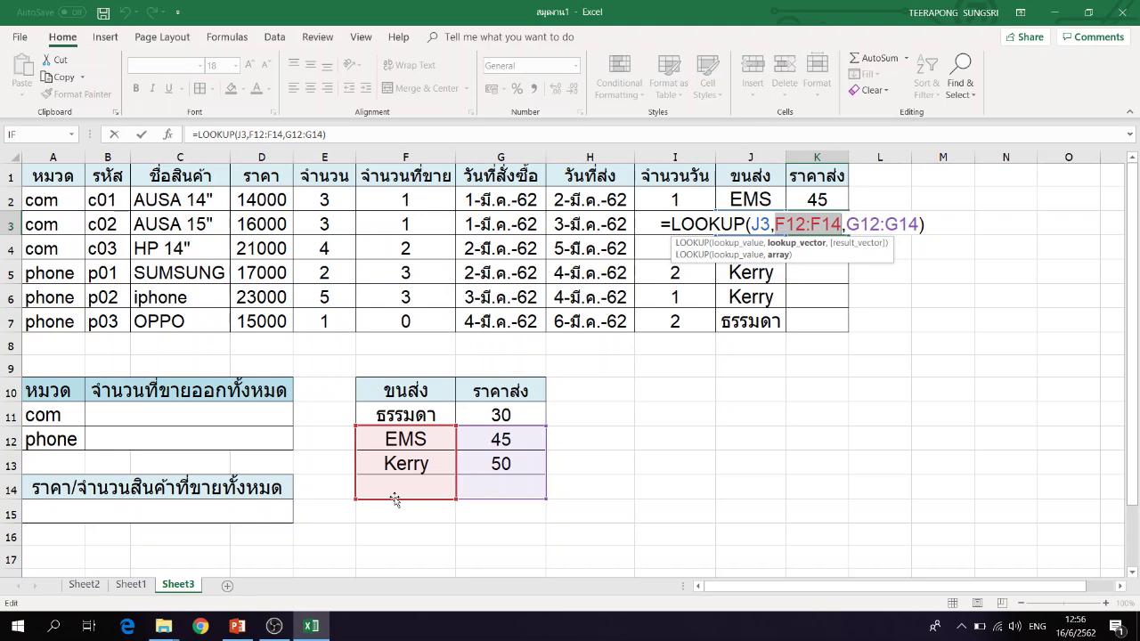
pyautogui.click(807, 224)
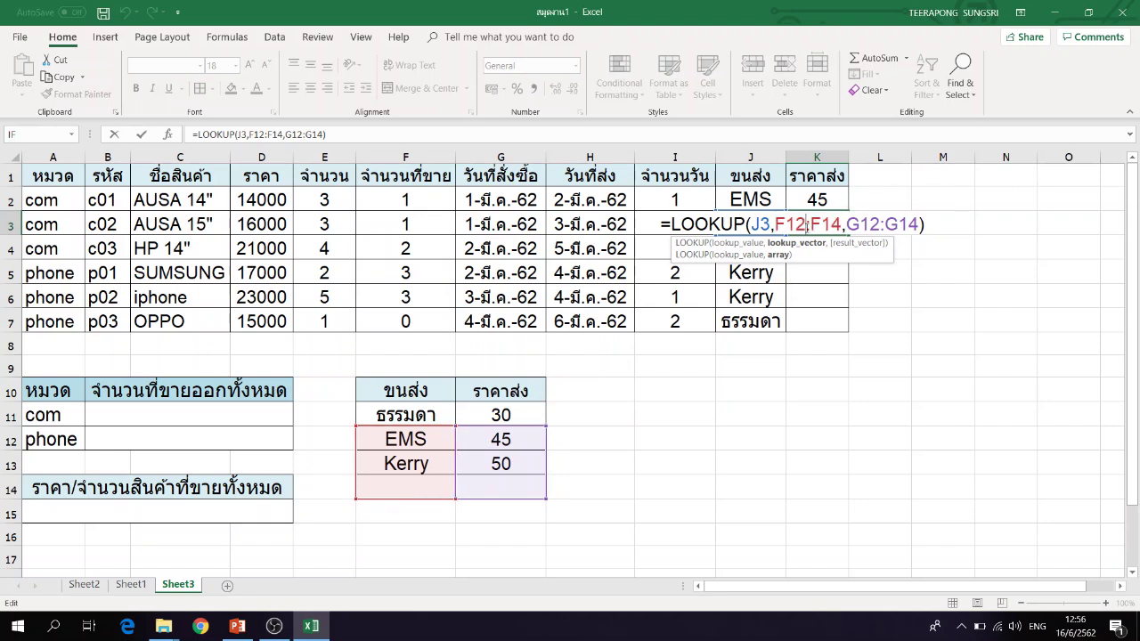
pyautogui.press('BackSpace')
pyautogui.write('1')
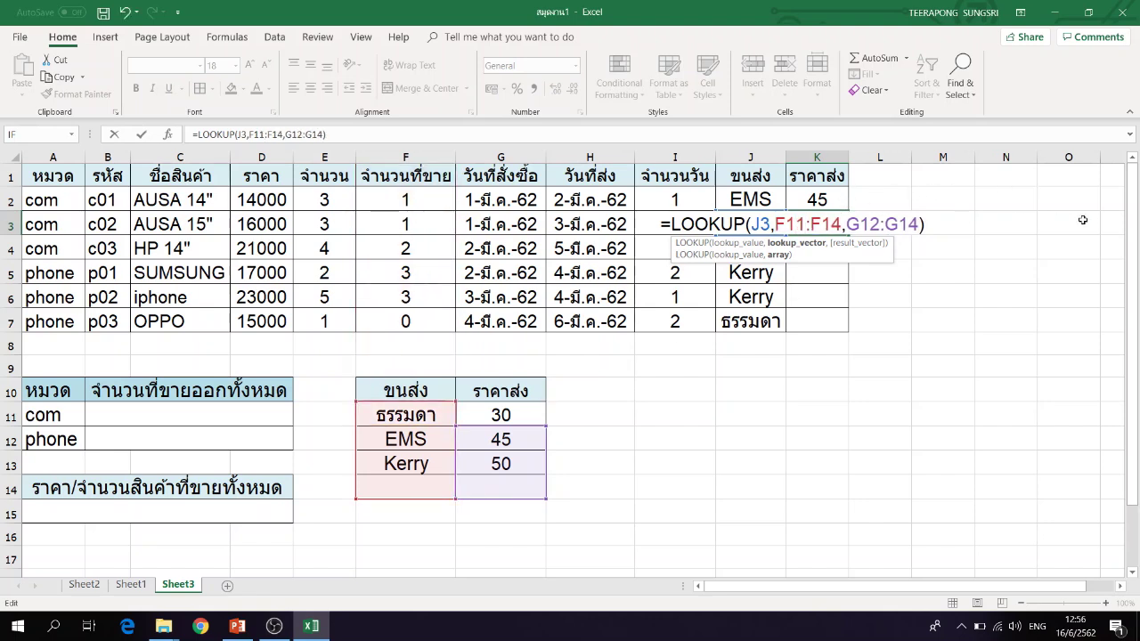
pyautogui.press('Right')
pyautogui.press('Right')
pyautogui.press('BackSpace')
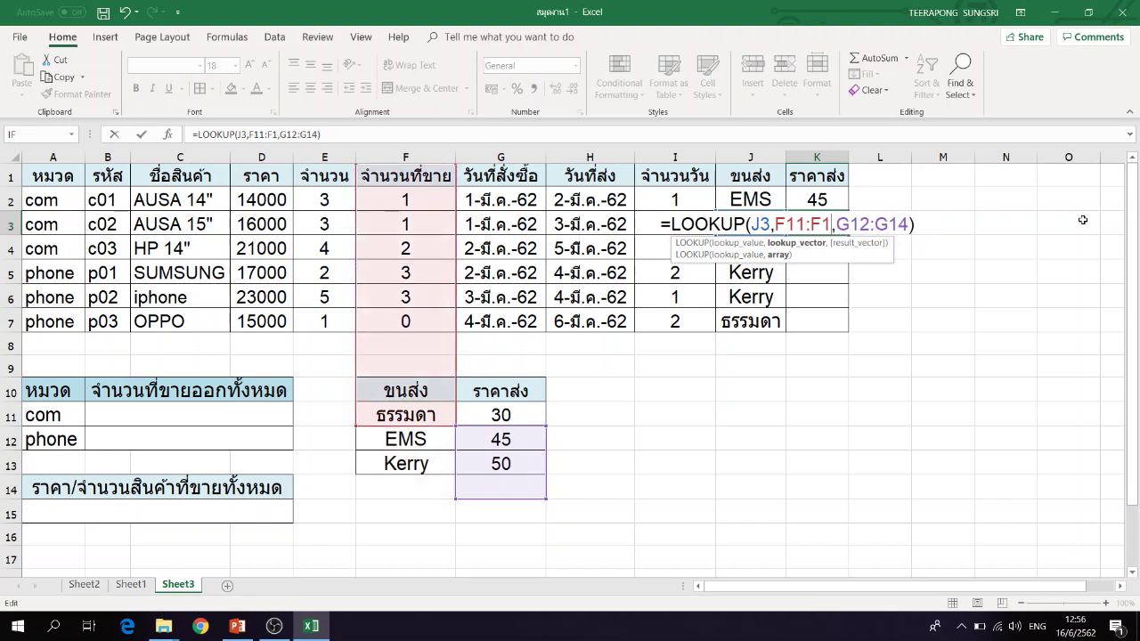
pyautogui.write('3')
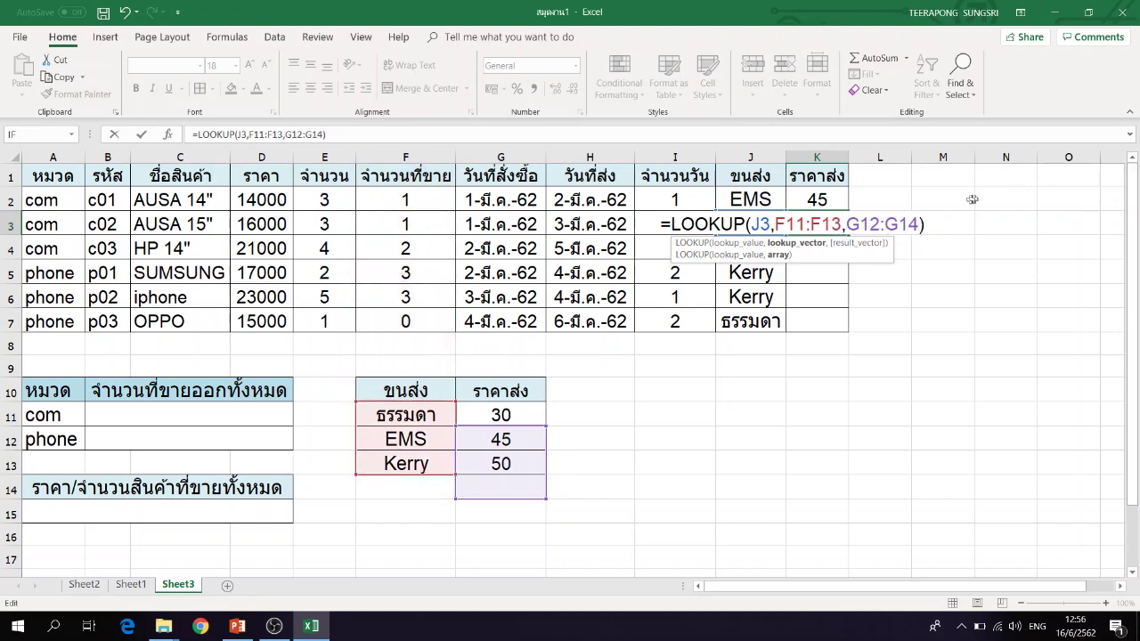
# - Correct the result vector in K3's LOOKUP formula to G11:G13 and commit the formula
pyautogui.click(880, 219)
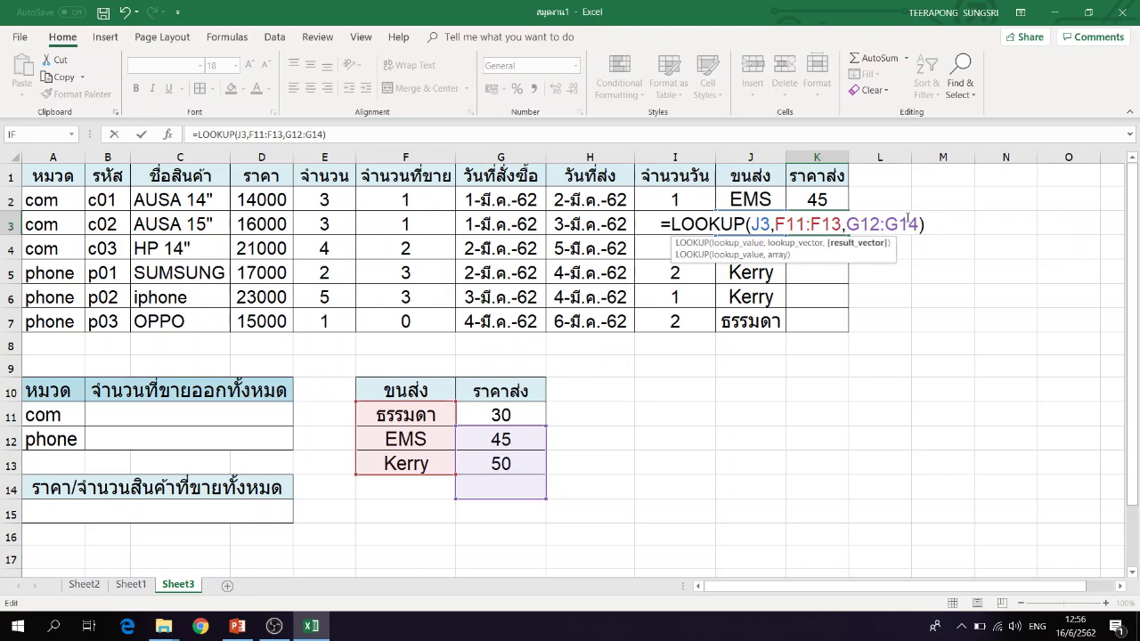
pyautogui.press('BackSpace')
pyautogui.write('1')
pyautogui.press('Right')
pyautogui.press('Right')
pyautogui.press('Right')
pyautogui.press('Right')
pyautogui.press('BackSpace')
pyautogui.write('3')
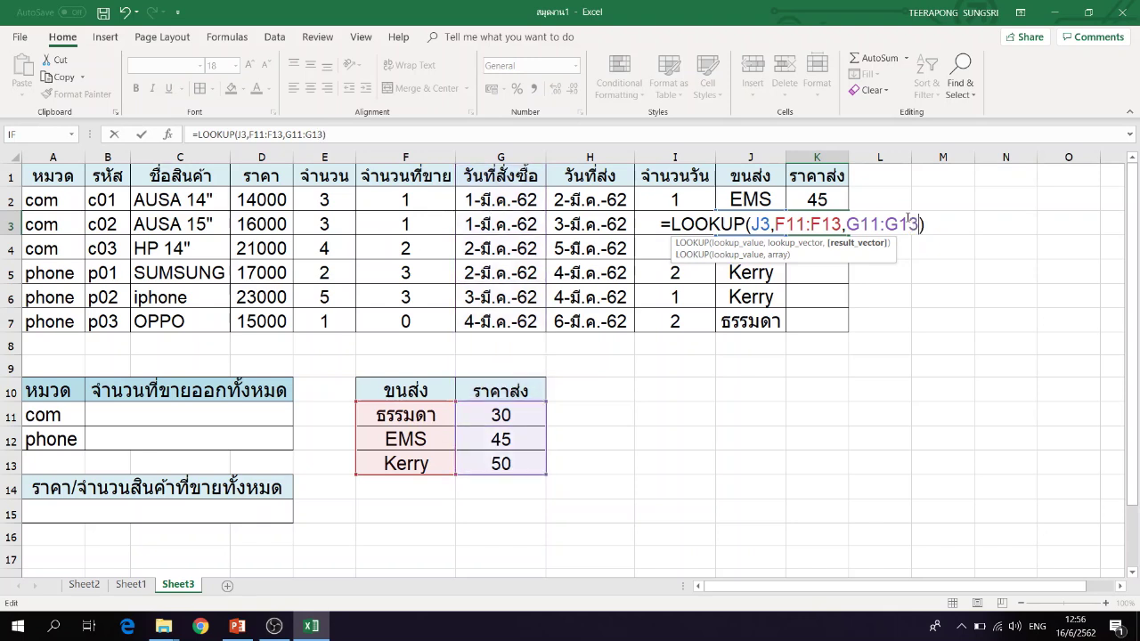
pyautogui.press('Return')
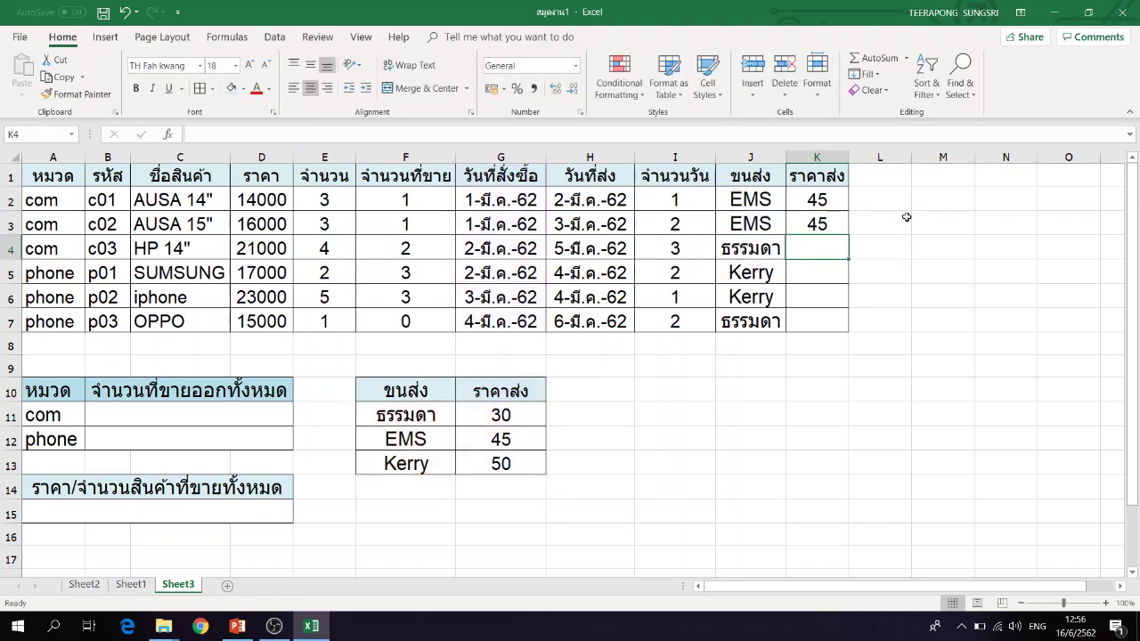
# - Make the lookup vector in K3's LOOKUP formula absolute as $F$11:$F$13
pyautogui.doubleClick(826, 221)
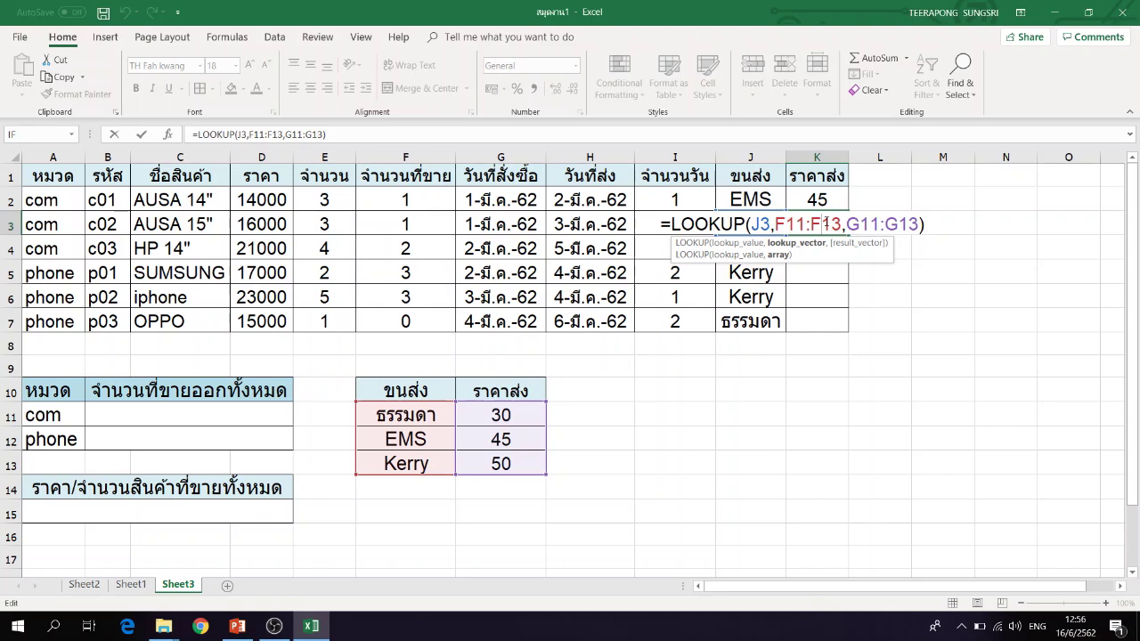
pyautogui.press('Left')
pyautogui.press('Left')
pyautogui.press('Left')
pyautogui.press('Left')
pyautogui.press('Left')
pyautogui.write('$')
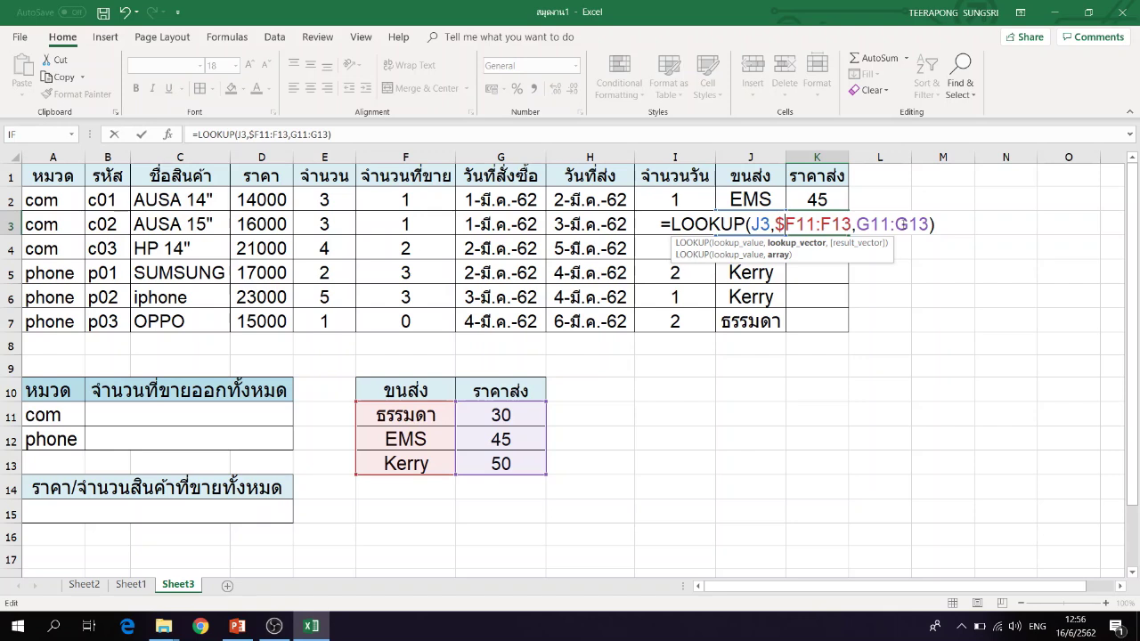
pyautogui.press('Right')
pyautogui.write('$')
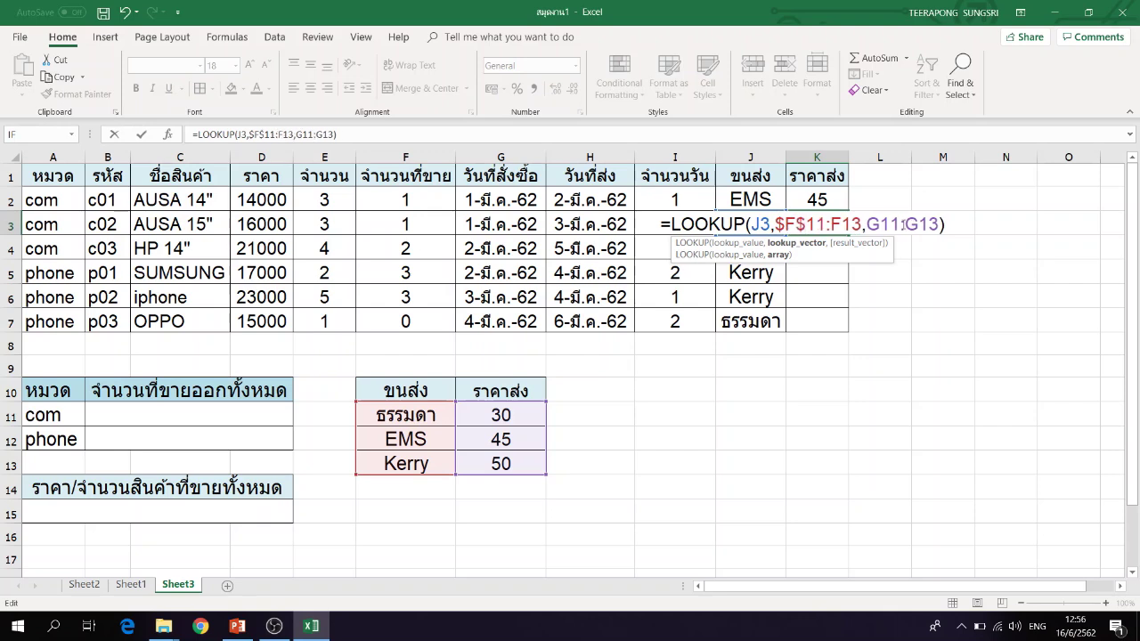
pyautogui.write('00')
pyautogui.press('BackSpace')
pyautogui.press('BackSpace')
pyautogui.press('Right')
pyautogui.press('Right')
pyautogui.press('Right')
pyautogui.write('$')
pyautogui.press('Right')
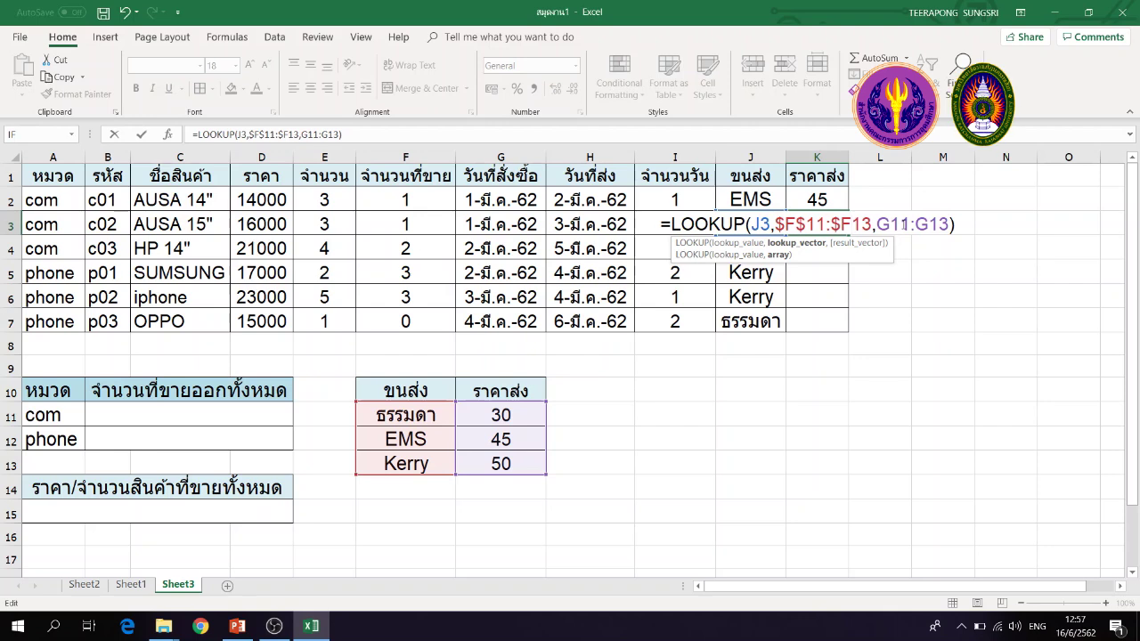
pyautogui.write('$')
# - Make the result vector in K3's LOOKUP formula absolute as $G$11:$G$13 and commit the formula
pyautogui.press('Right')
pyautogui.press('Right')
pyautogui.press('Right')
pyautogui.write('$F')
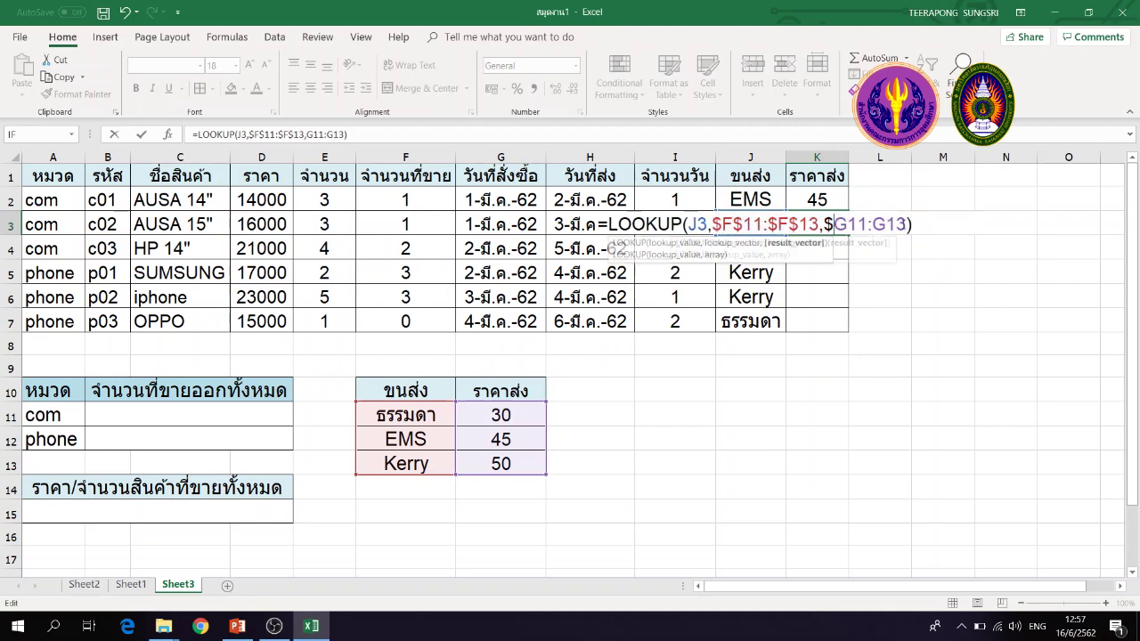
pyautogui.write('$')
pyautogui.press('Right')
pyautogui.press('Right')
pyautogui.press('Right')
pyautogui.write('$')
pyautogui.press('Right')
pyautogui.write('$')
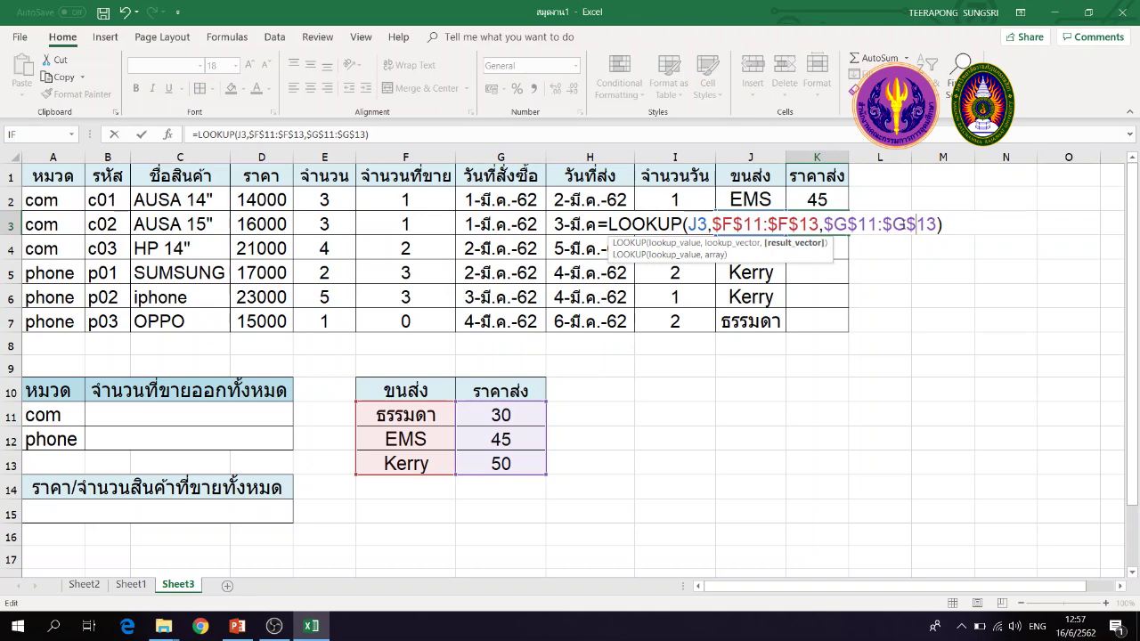
pyautogui.press('Return')
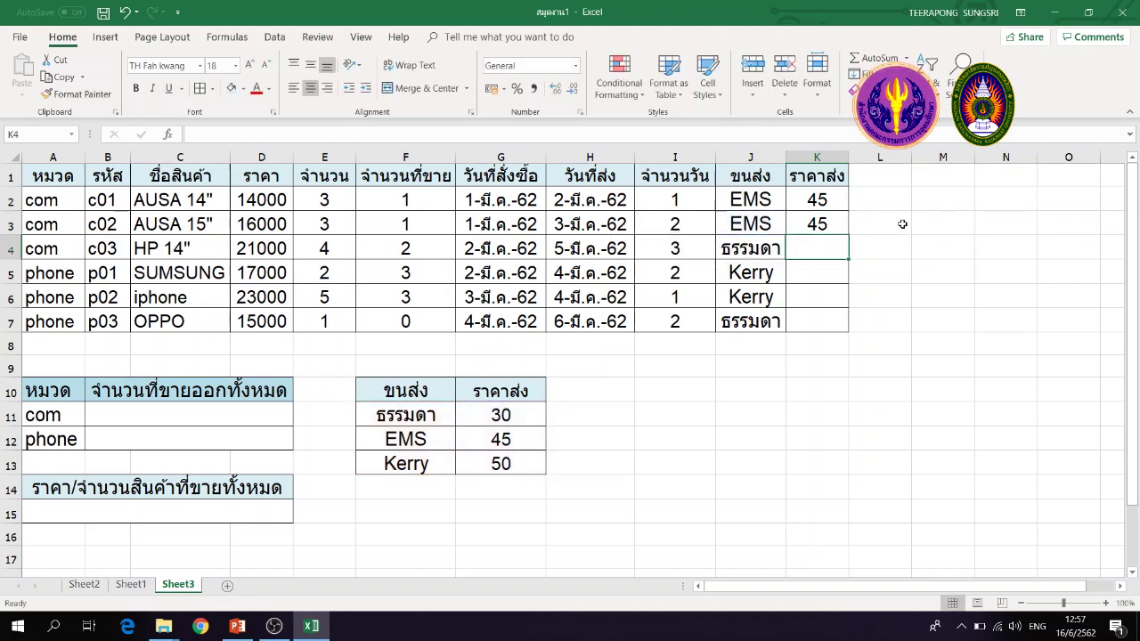
# - Fill K3's LOOKUP formula down through K7 and review the lookup and result vectors in K4's copy
pyautogui.click(816, 224)
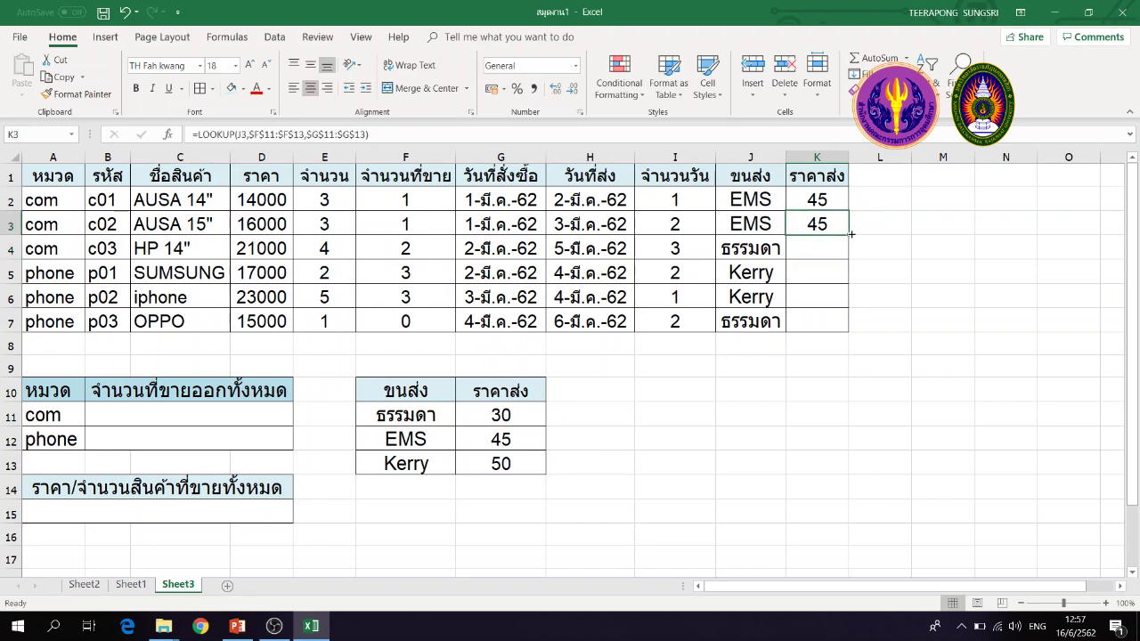
pyautogui.moveTo(850, 234); pyautogui.dragTo(848, 330)
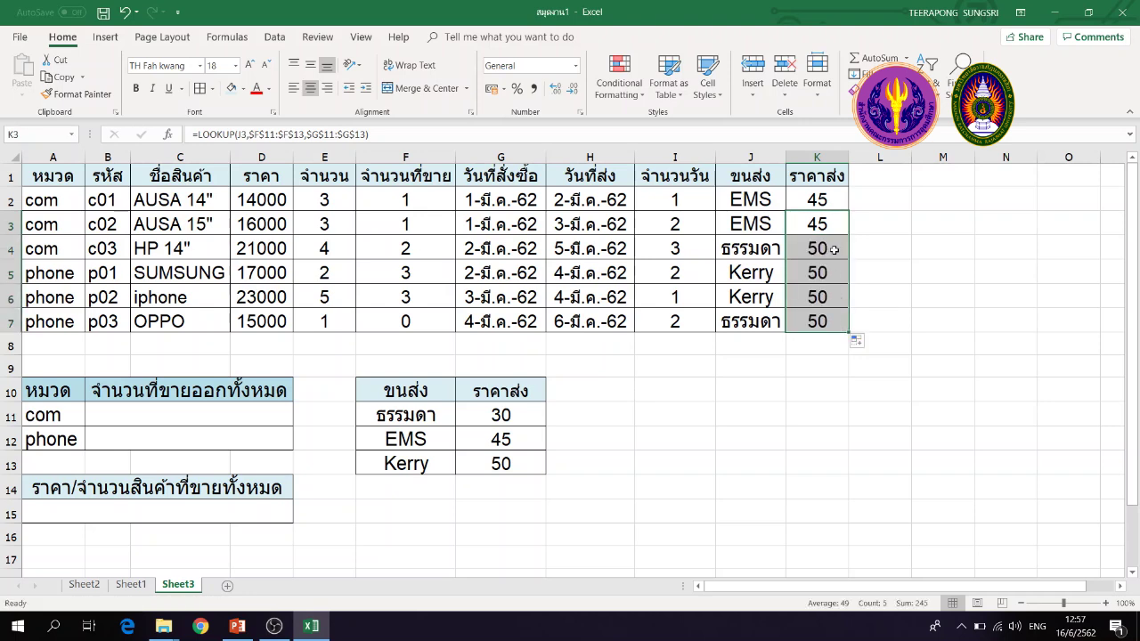
pyautogui.click(833, 250)
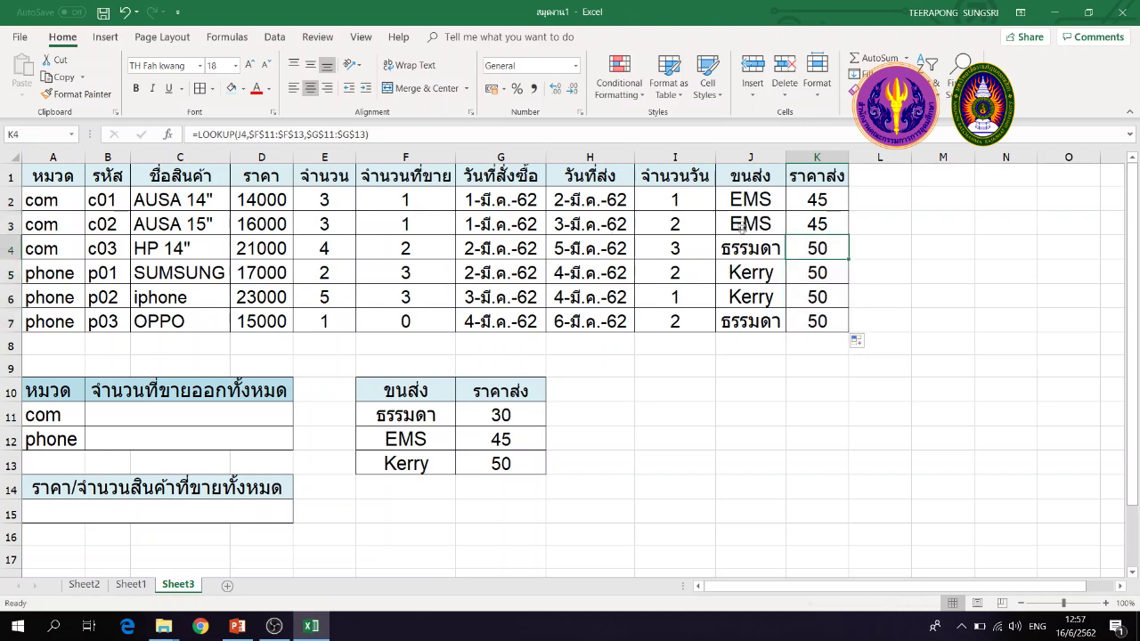
pyautogui.press('F2')
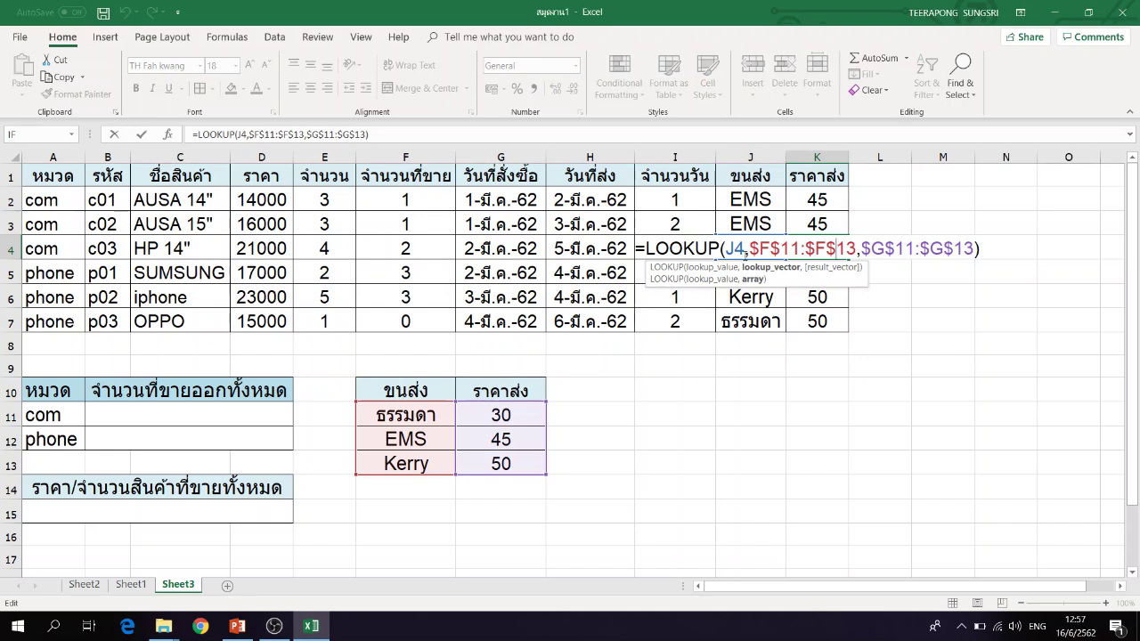
pyautogui.moveTo(750, 250); pyautogui.dragTo(857, 251)
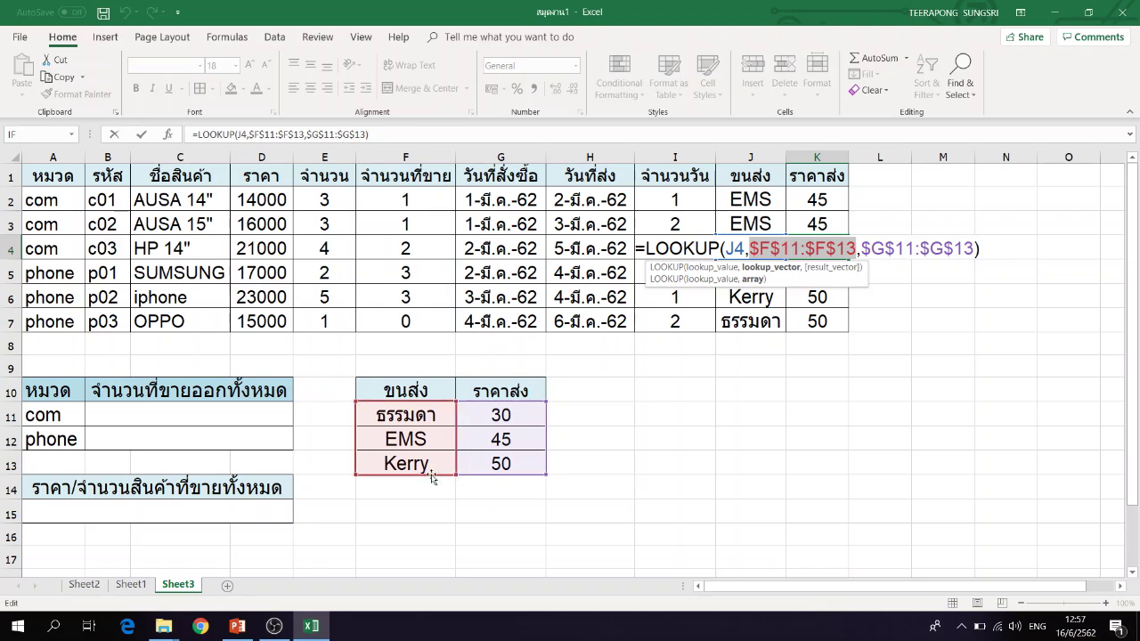
pyautogui.moveTo(861, 249); pyautogui.dragTo(973, 252)
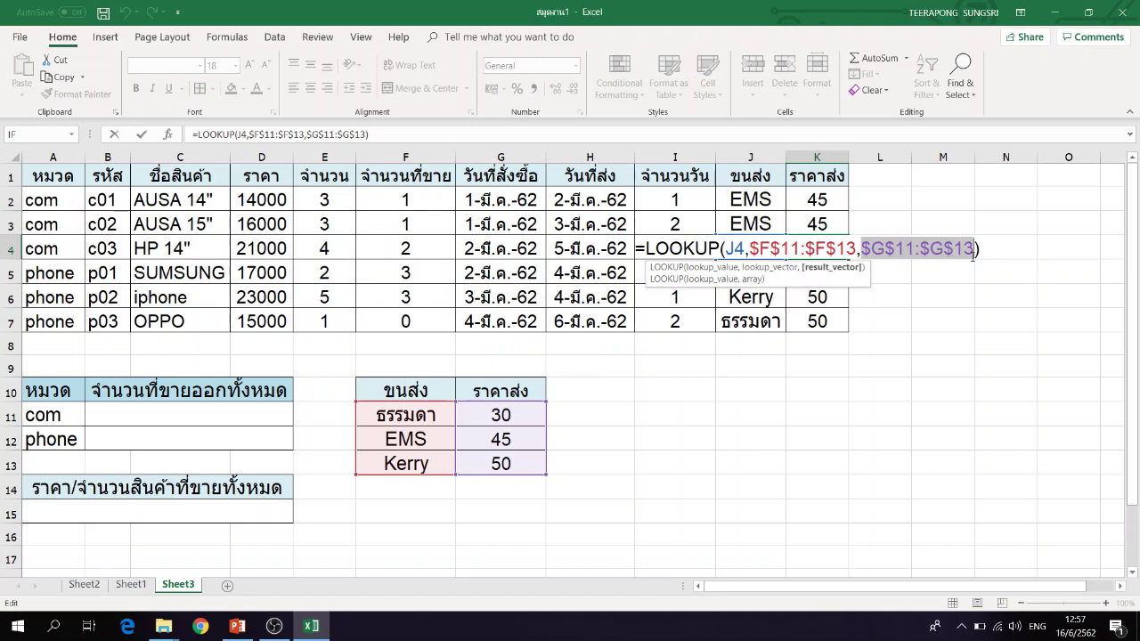
pyautogui.press('Return')
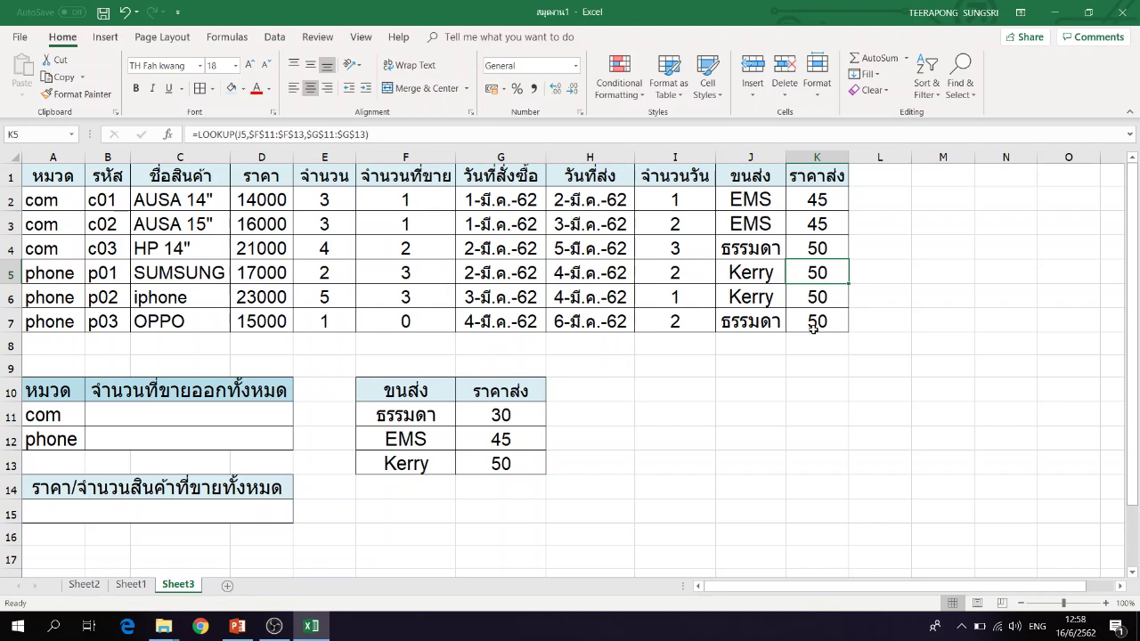
# - Total the com units sold in B11 with =SUMIF(A2:A7,"com",F2:F7) and check it against cells F2:F4
pyautogui.click(215, 423)
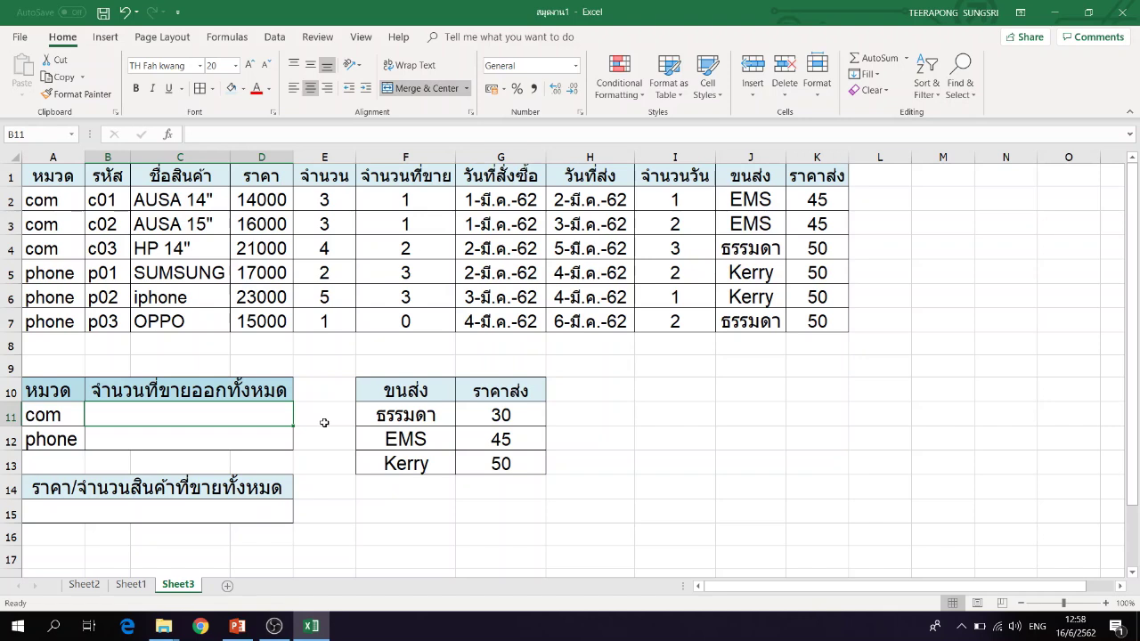
pyautogui.write('=sumif(')
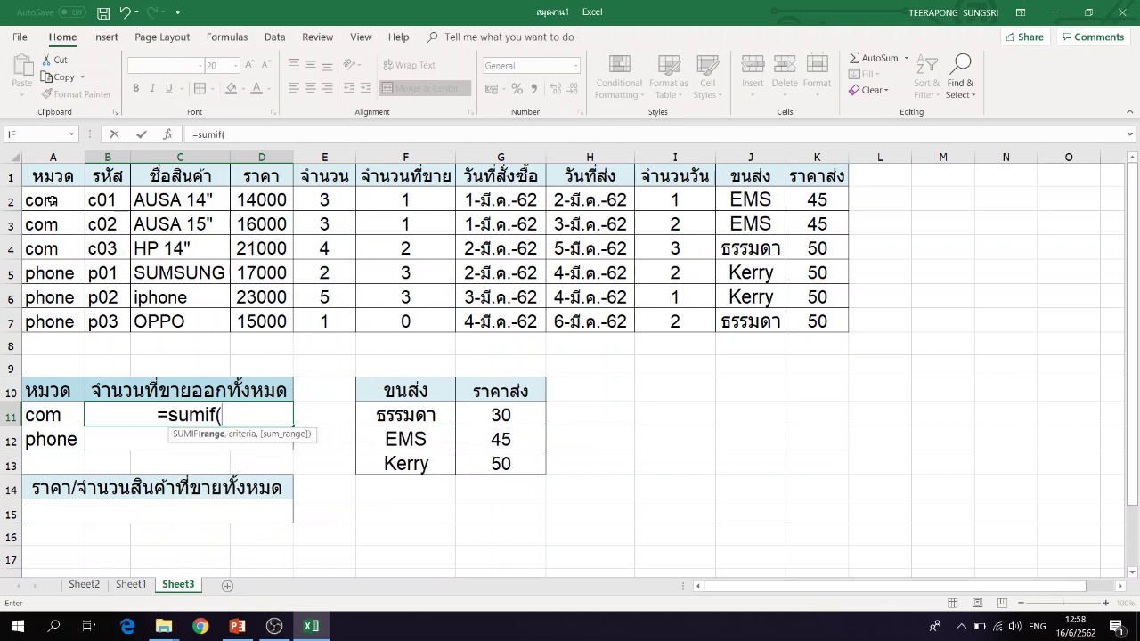
pyautogui.click(52, 210)
pyautogui.moveTo(51, 214); pyautogui.dragTo(50, 317)
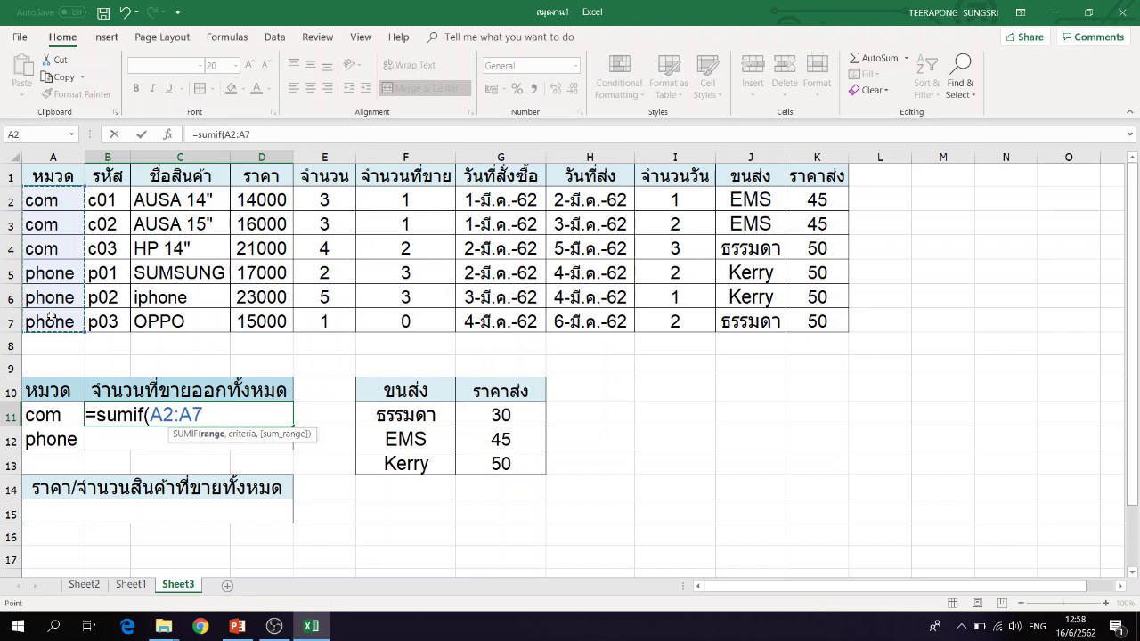
pyautogui.write(',')
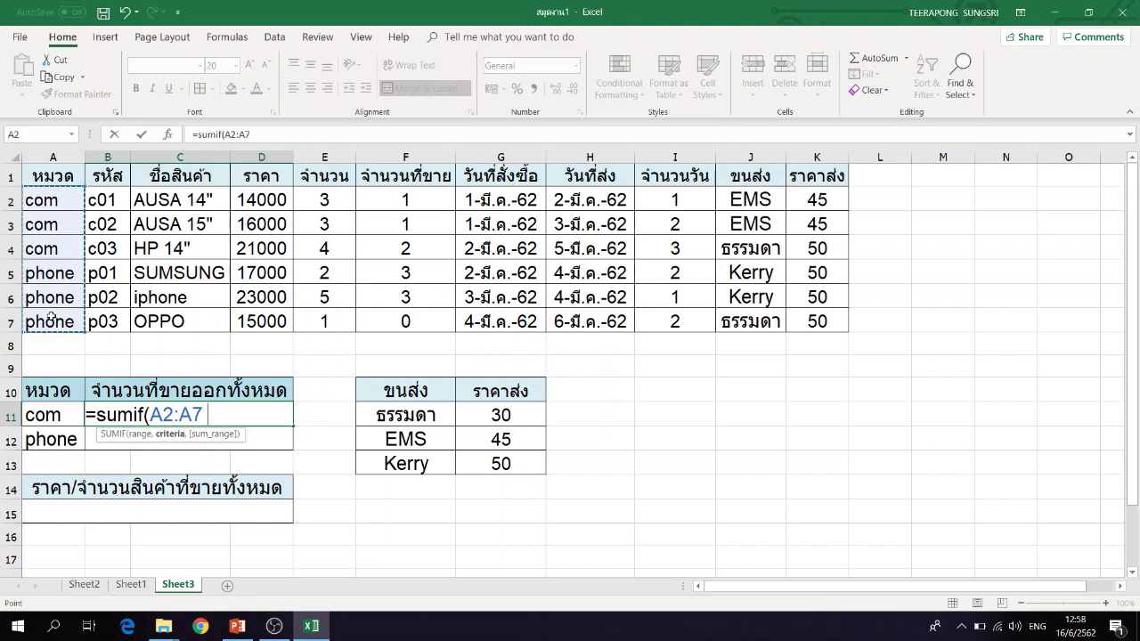
pyautogui.write('"')
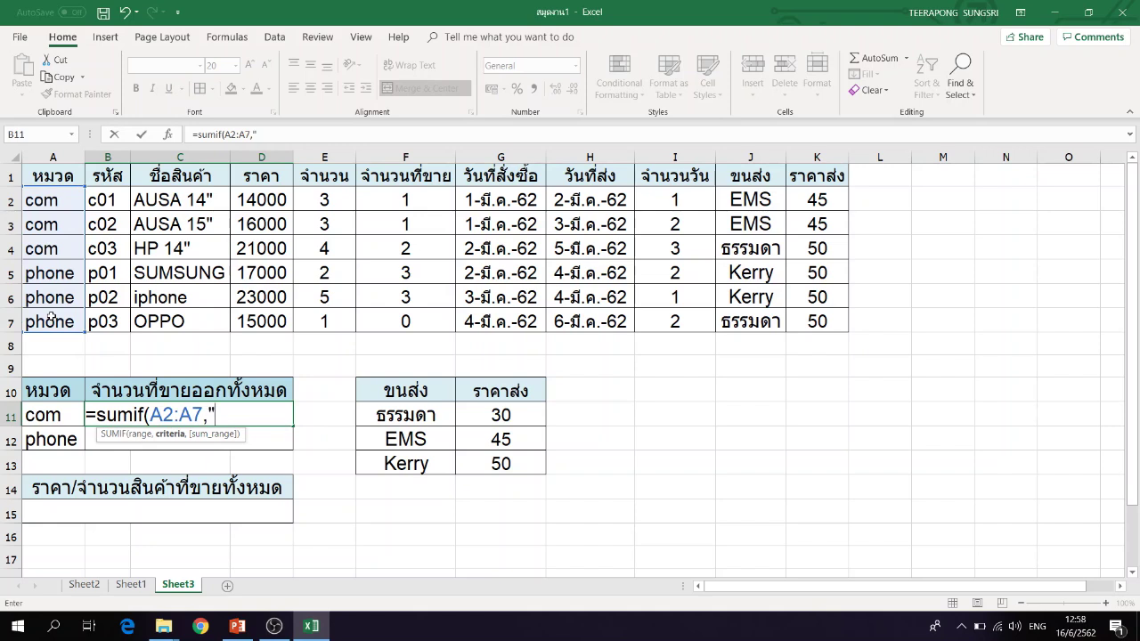
pyautogui.write('com"')
pyautogui.write(',')
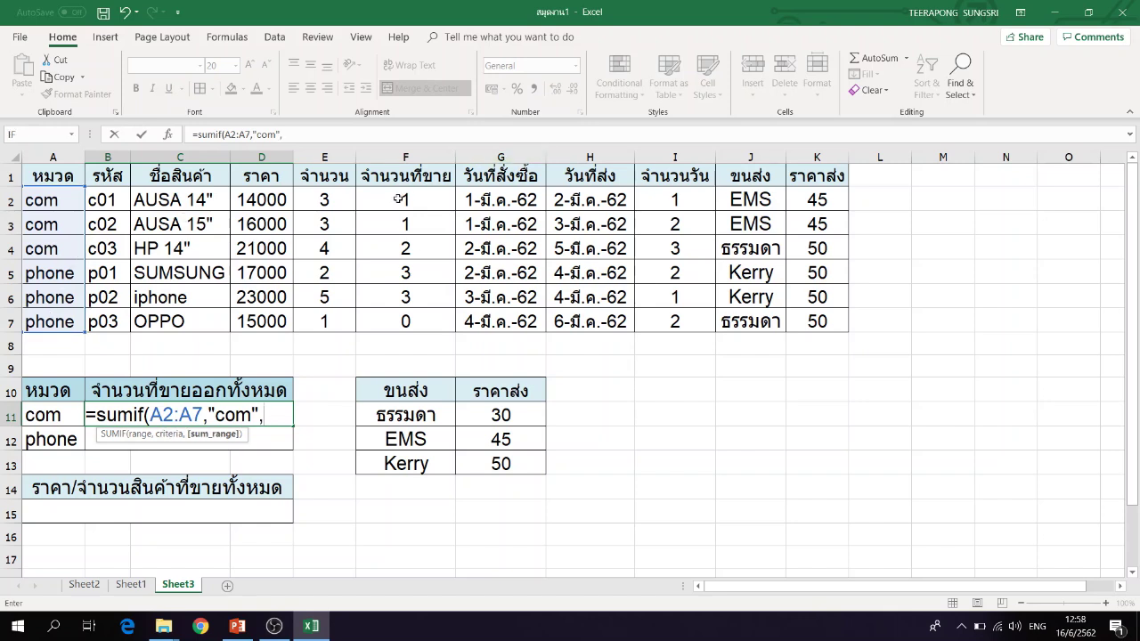
pyautogui.moveTo(398, 200); pyautogui.dragTo(395, 324)
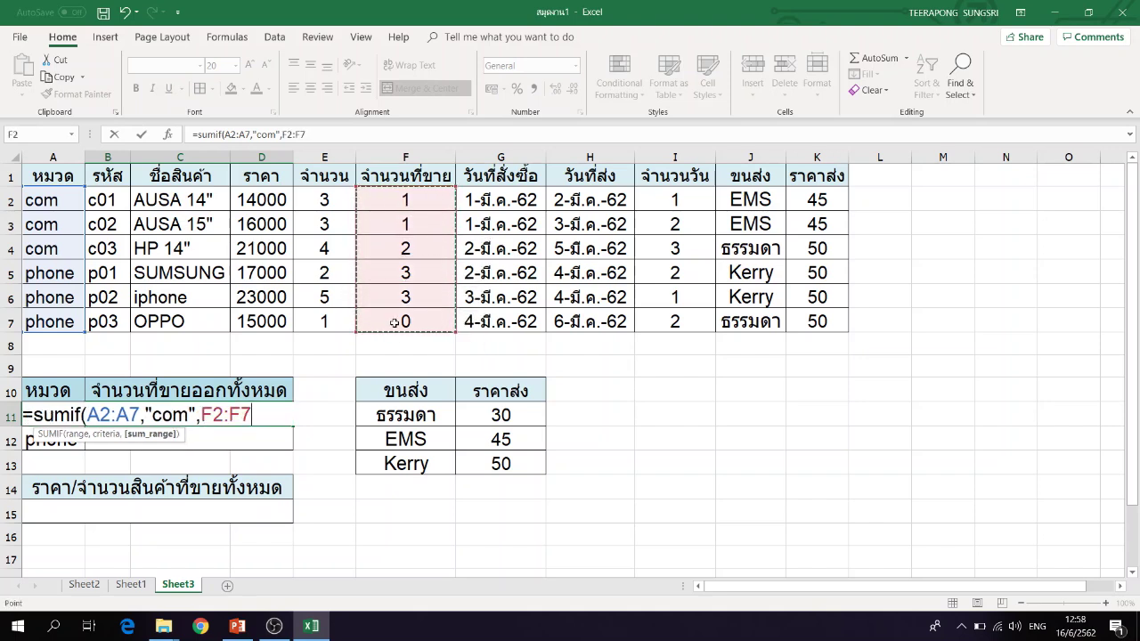
pyautogui.write(')')
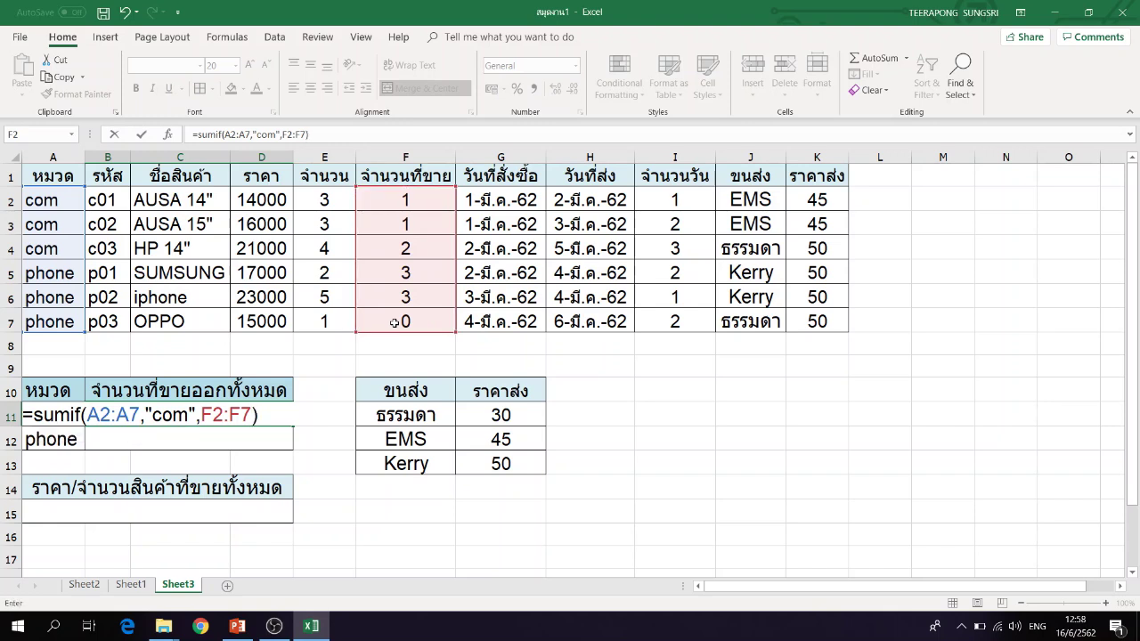
pyautogui.press('Return')
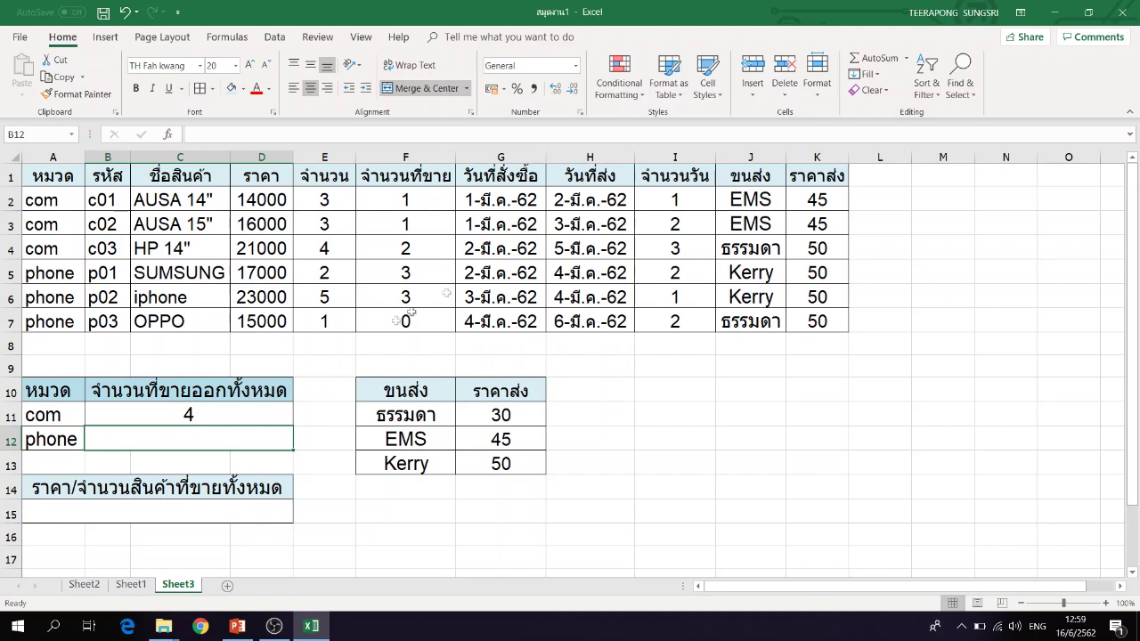
pyautogui.moveTo(399, 204); pyautogui.dragTo(396, 242)
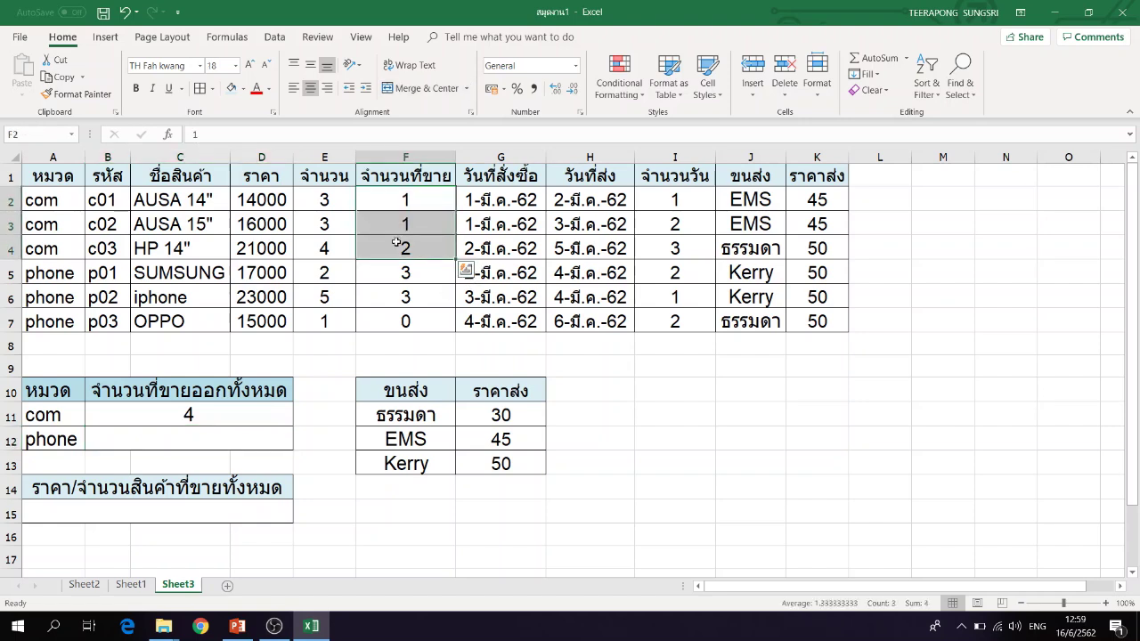
# - Total the phone units sold in B12 with =SUMIF(A2:A7,"phone",F2:F7) and check it against cells F5:F7
pyautogui.click(165, 442)
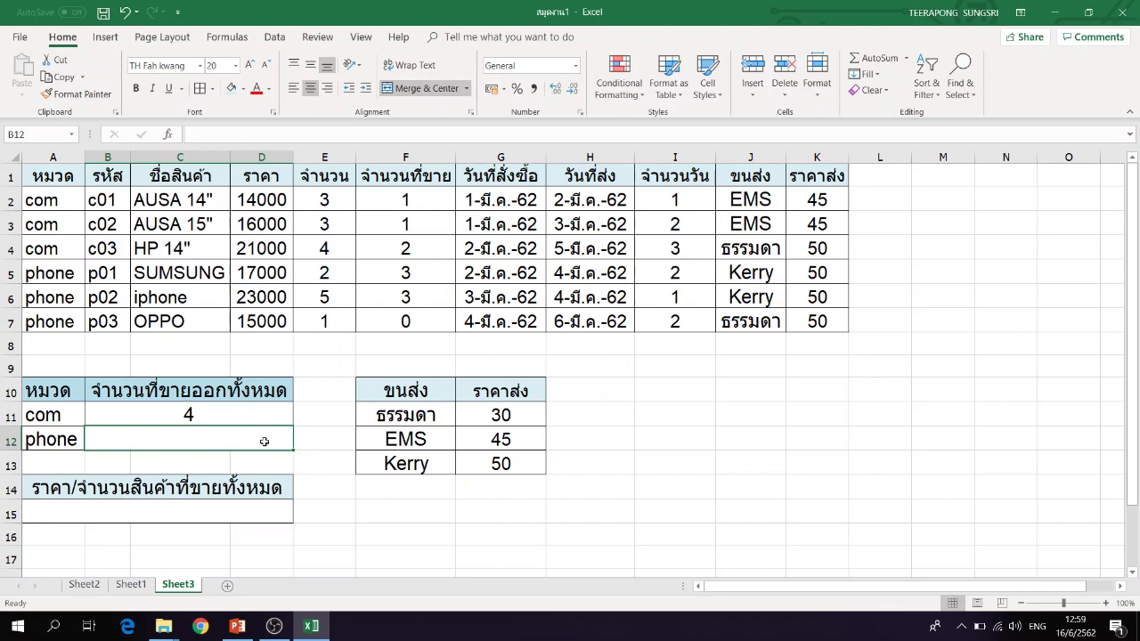
pyautogui.write('=s')
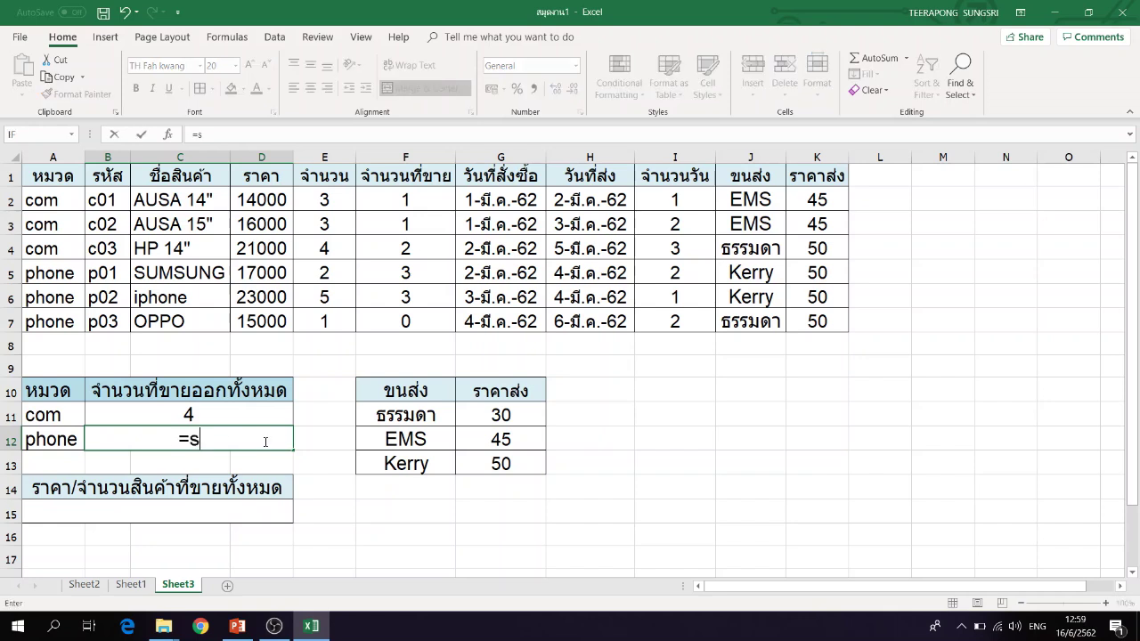
pyautogui.write('umif(')
pyautogui.moveTo(51, 197); pyautogui.dragTo(52, 330)
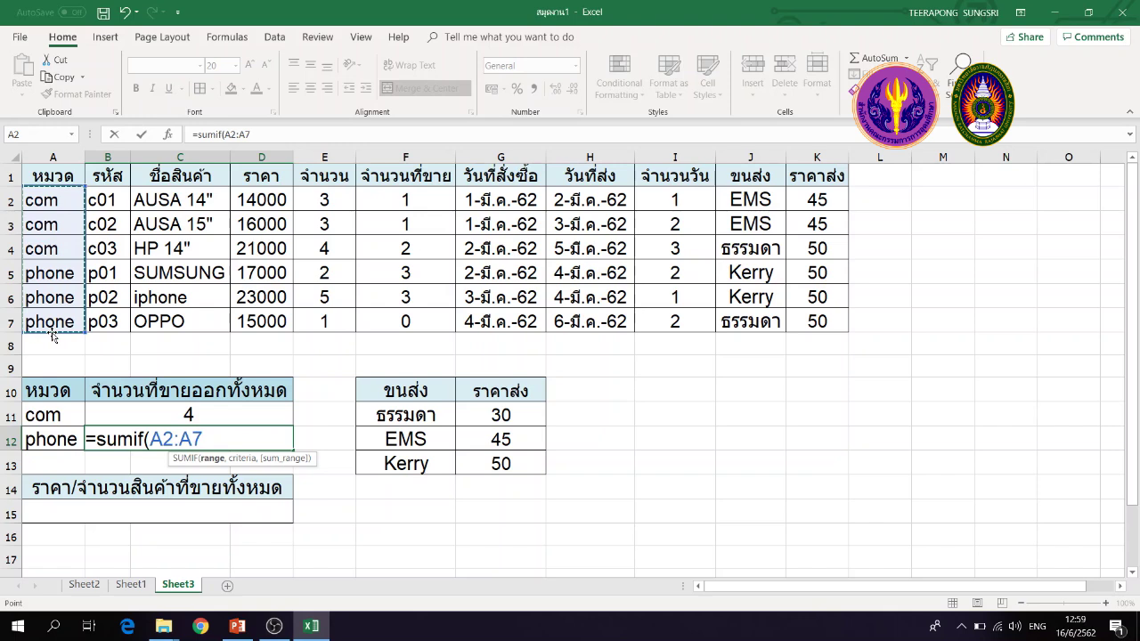
pyautogui.write(',"po')
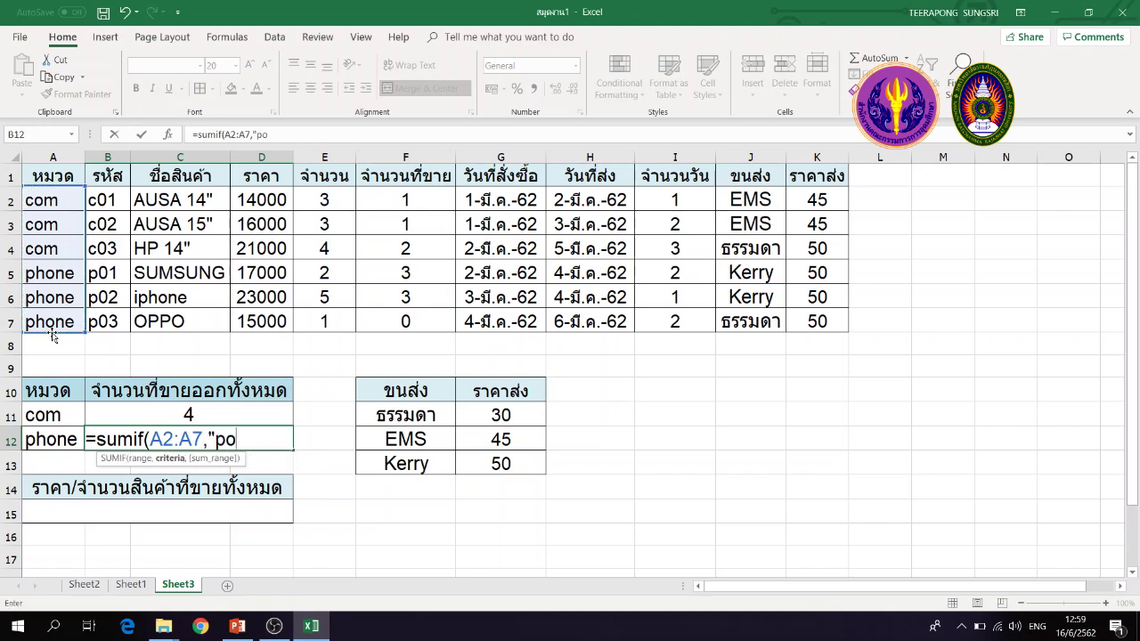
pyautogui.press('BackSpace')
pyautogui.write('hone",')
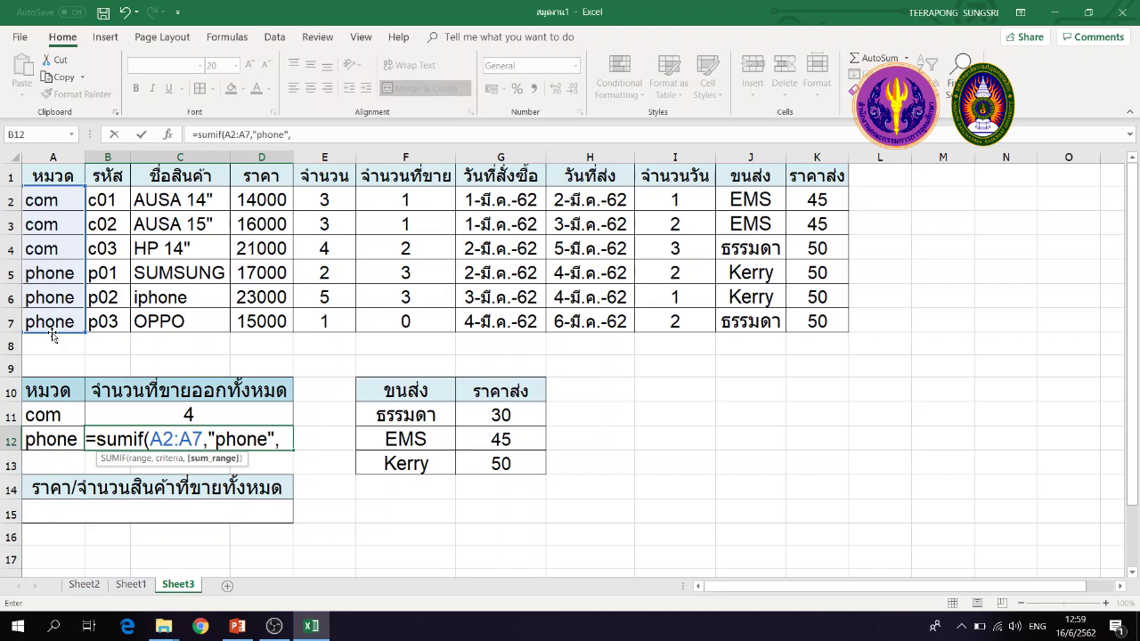
pyautogui.moveTo(420, 191); pyautogui.dragTo(417, 313)
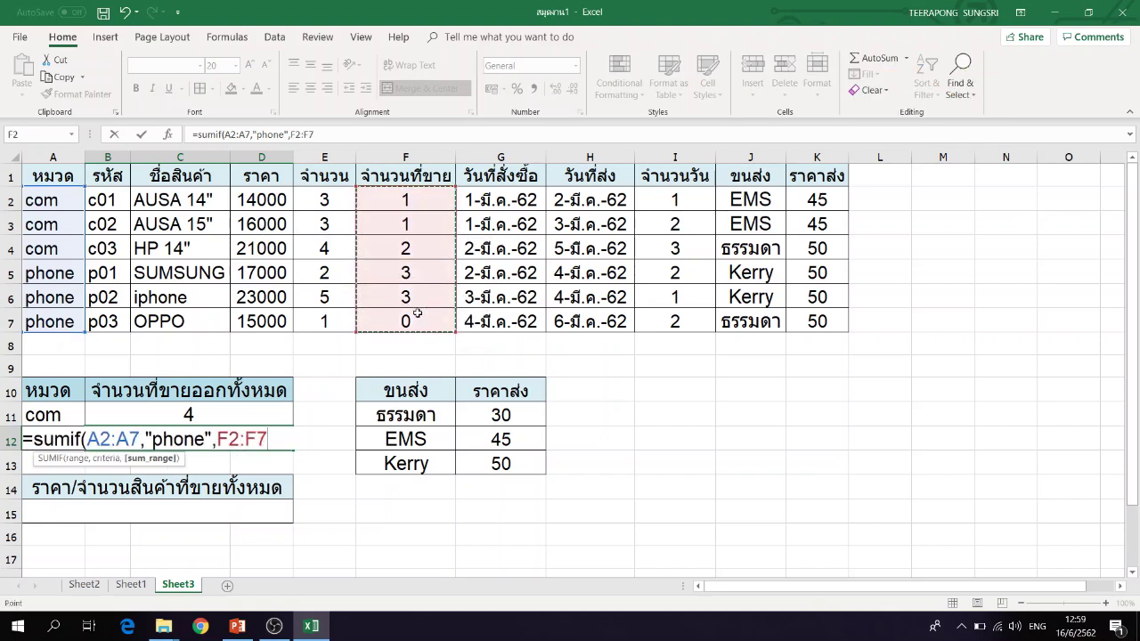
pyautogui.write(')')
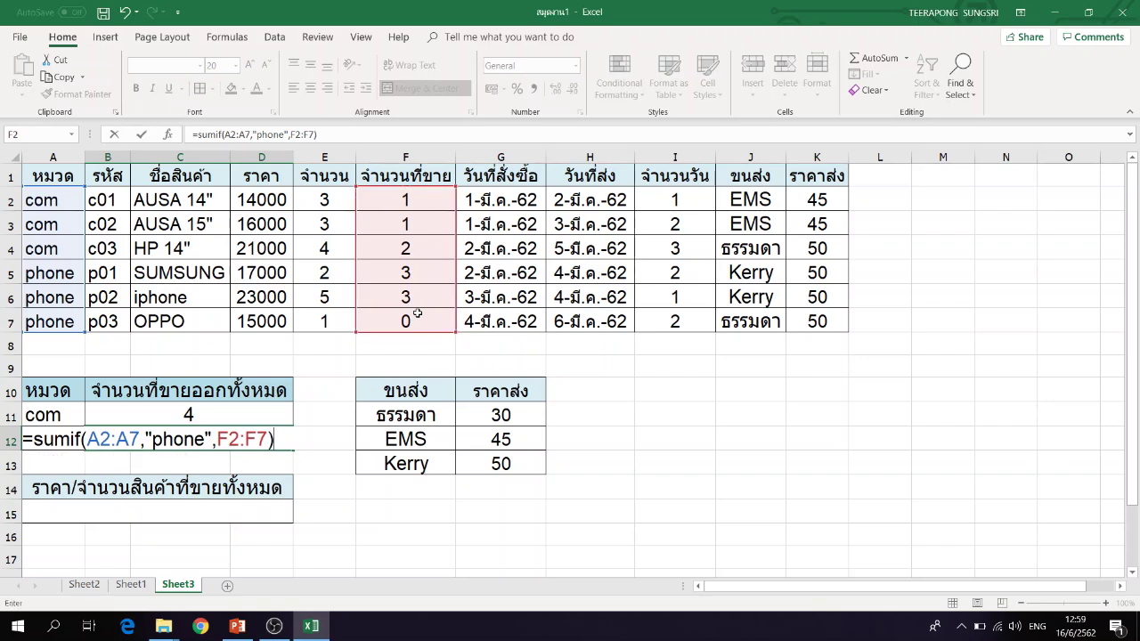
pyautogui.press('Return')
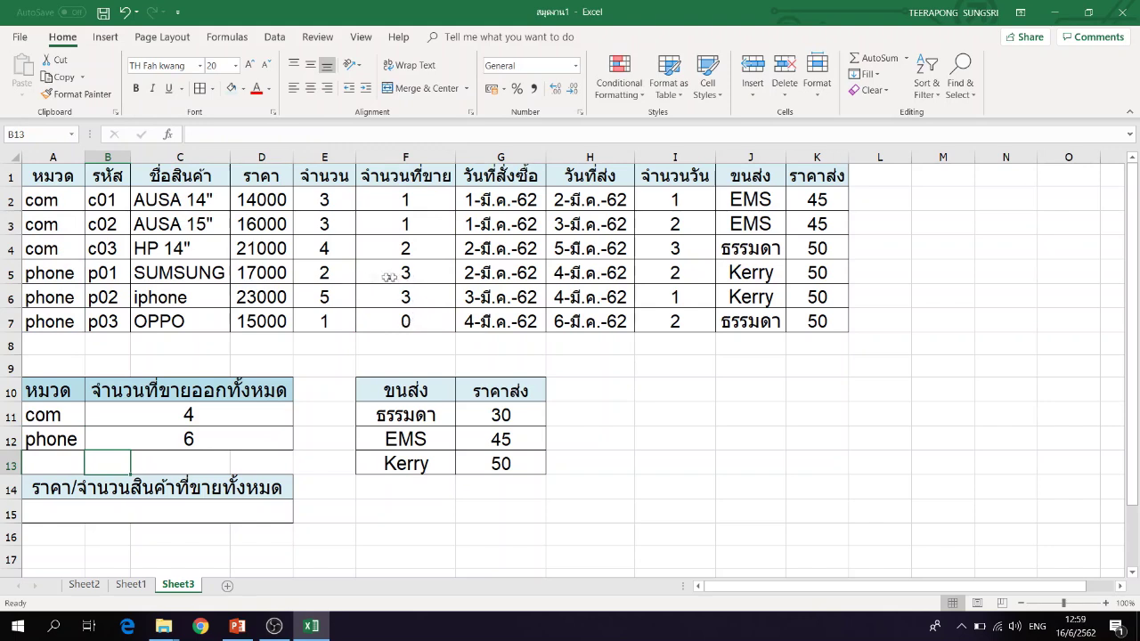
pyautogui.moveTo(401, 277); pyautogui.dragTo(418, 310)
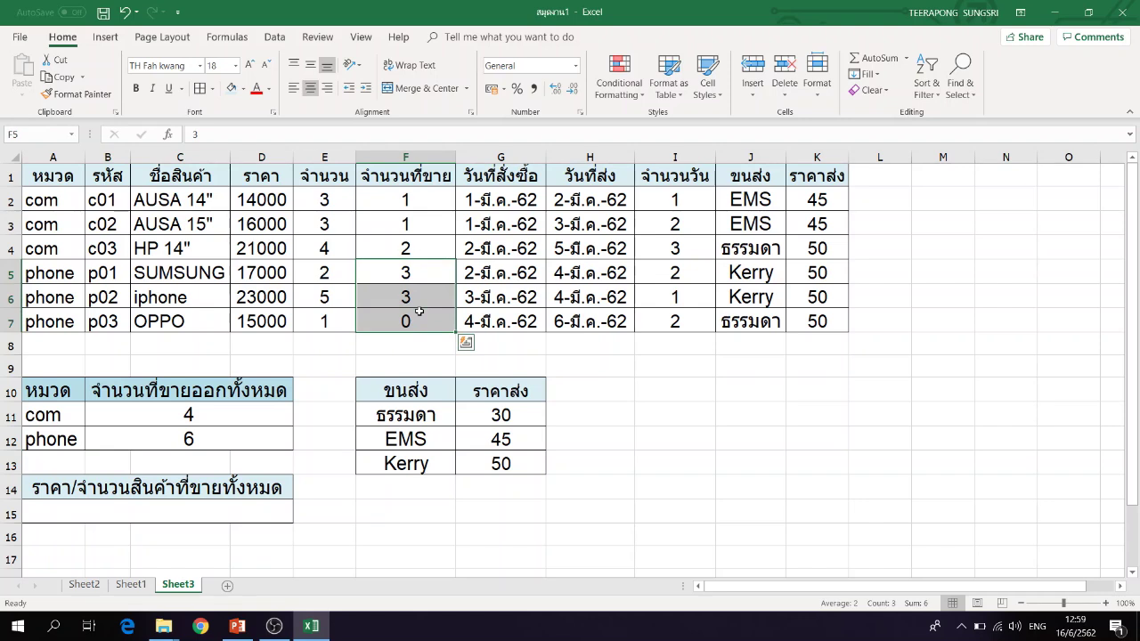
# - Calculate the total sales value in A15 with =SUMPRODUCT(D2:D7,F2:F7), multiplying prices by quantities sold
pyautogui.click(265, 510)
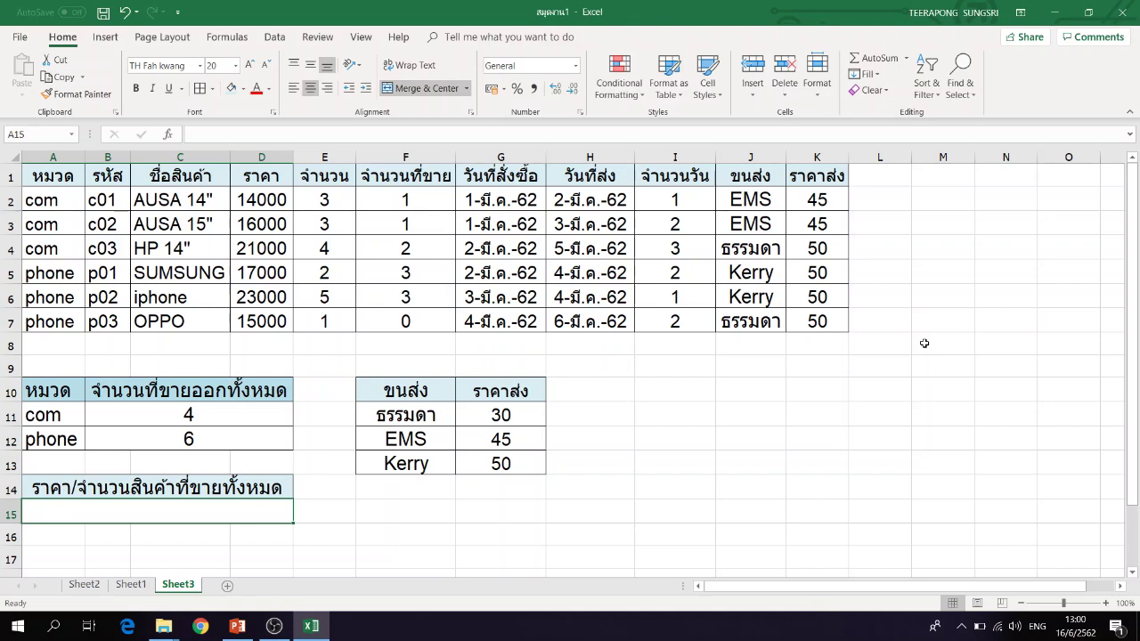
pyautogui.write('=')
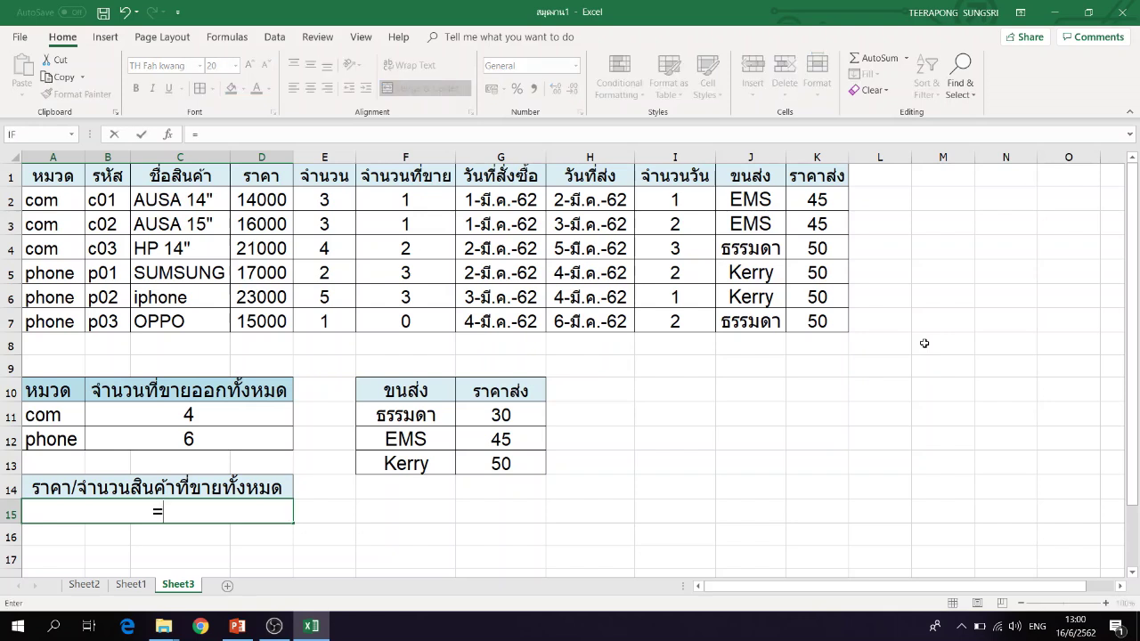
pyautogui.write('sumprod')
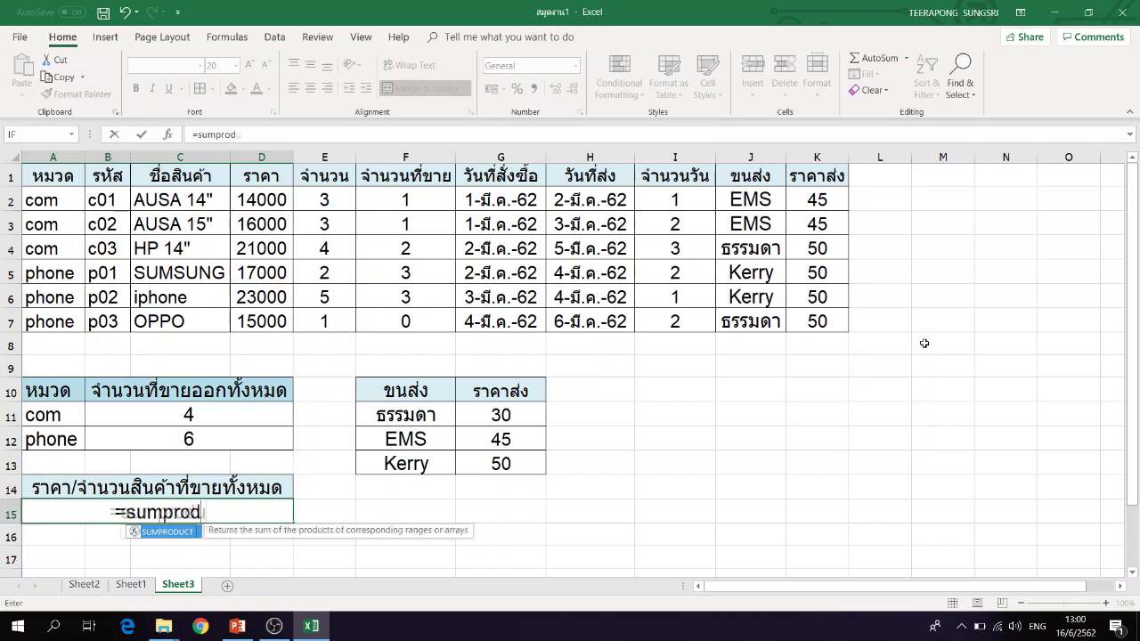
pyautogui.write('uct(')
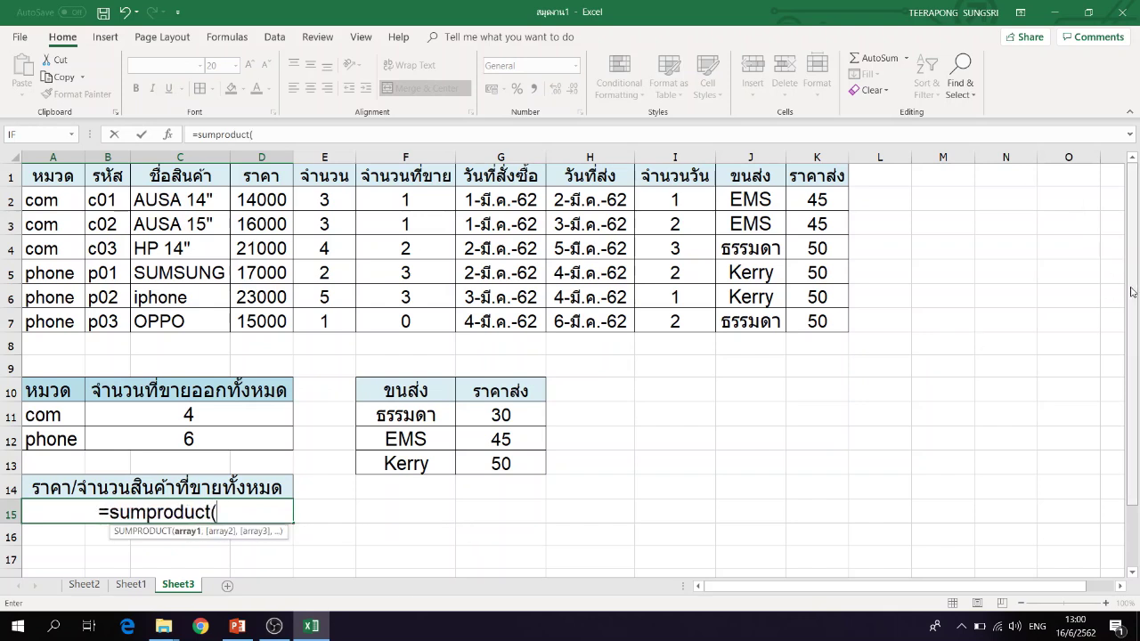
pyautogui.moveTo(281, 200); pyautogui.dragTo(278, 318)
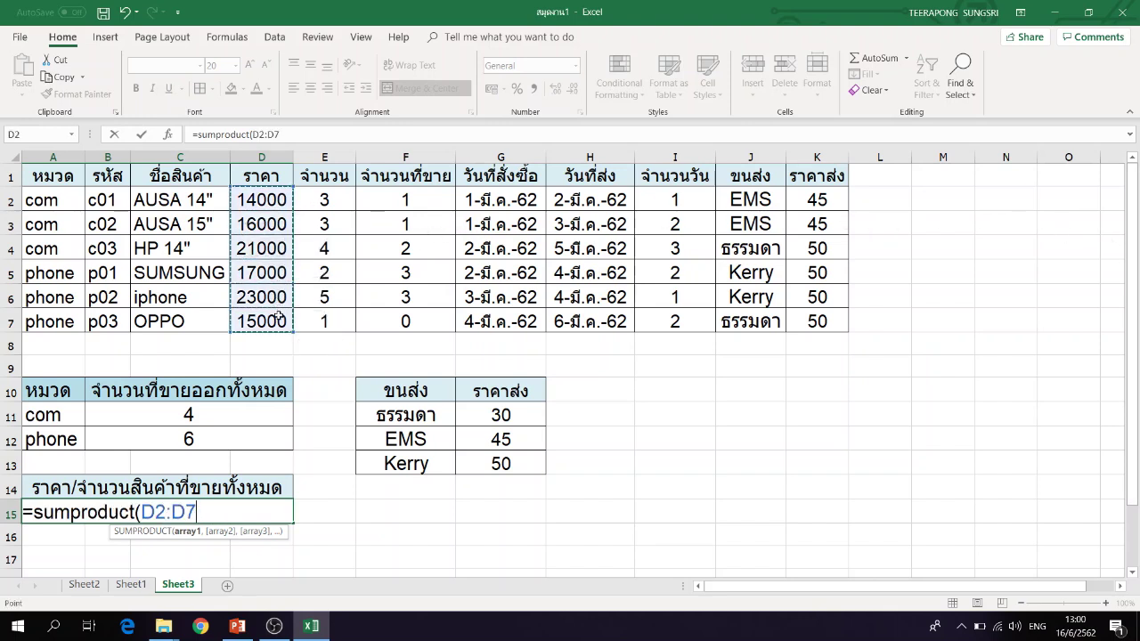
pyautogui.moveTo(406, 201); pyautogui.dragTo(407, 297)
pyautogui.moveTo(284, 200); pyautogui.dragTo(281, 321)
pyautogui.write(',')
pyautogui.moveTo(405, 198); pyautogui.dragTo(406, 323)
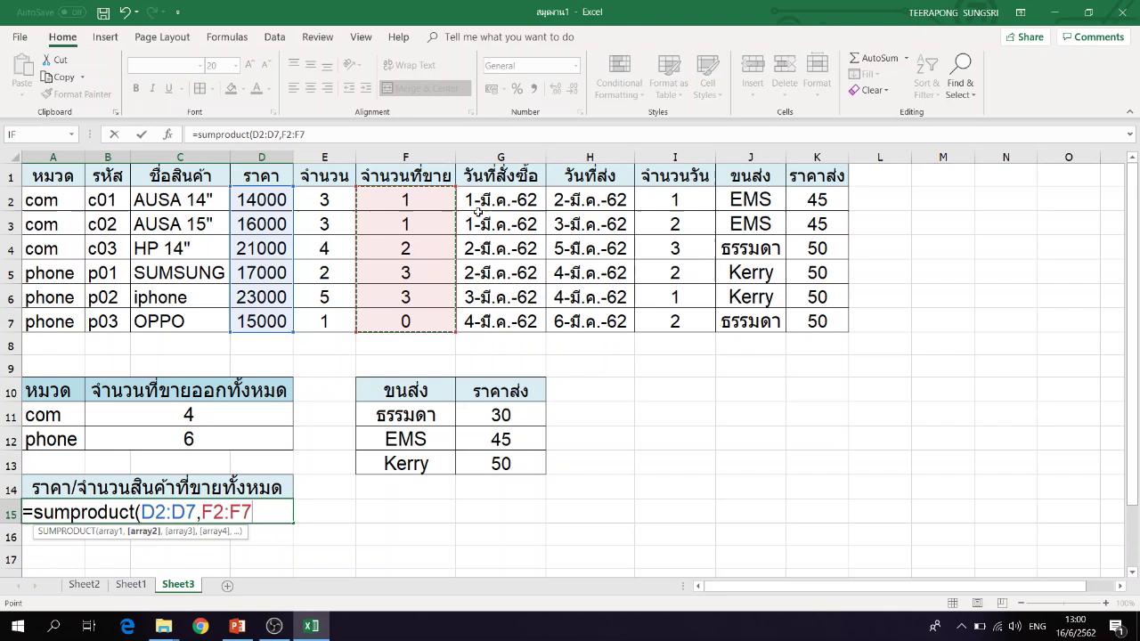
pyautogui.write(')')
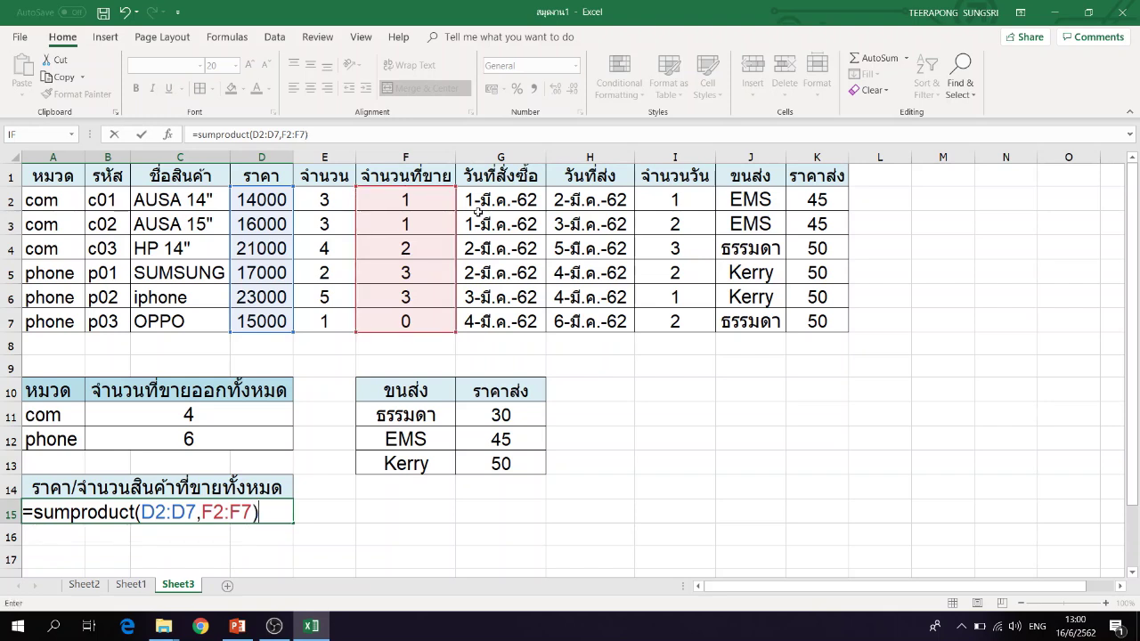
pyautogui.press('Return')
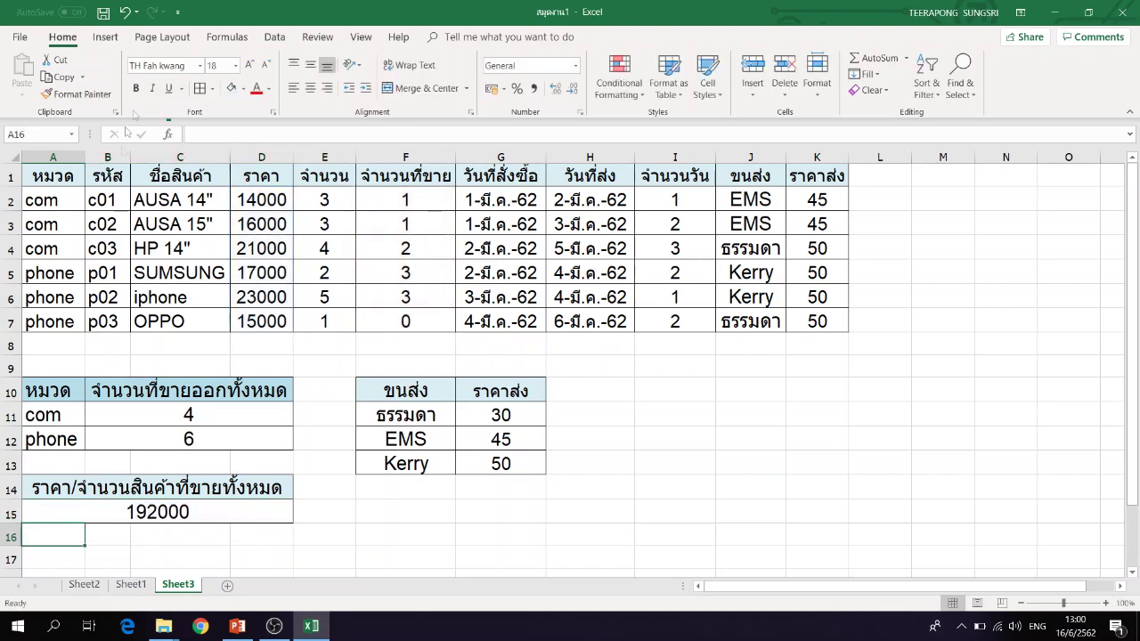
pyautogui.click(287, 197)
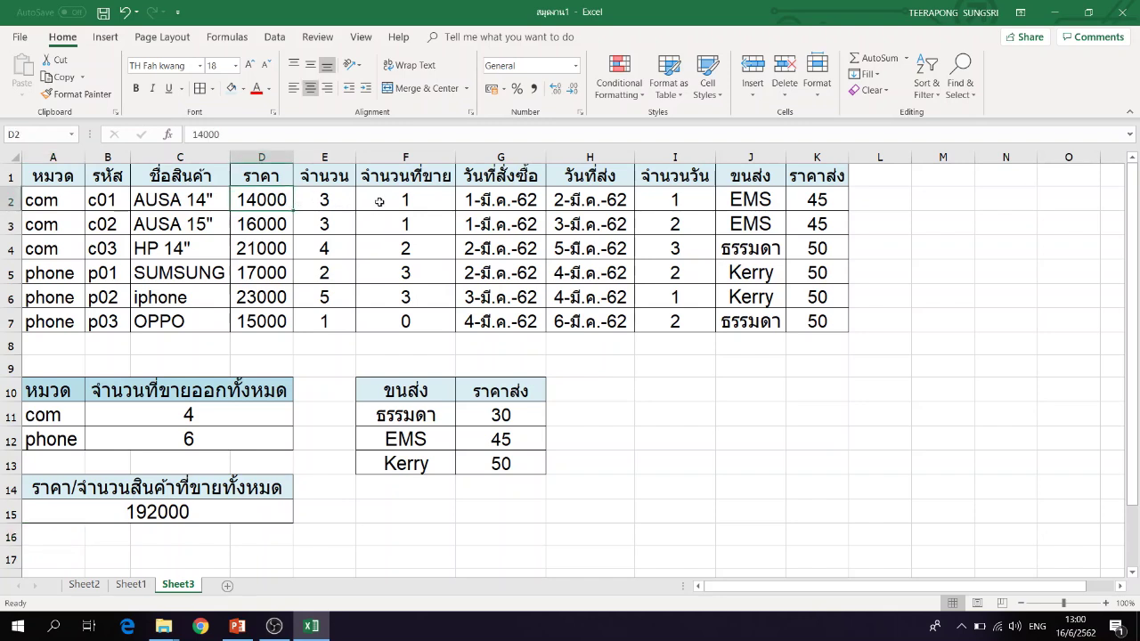
# - Check the SUMPRODUCT total in A15 against the prices in D3:D4 and the quantities sold in F3, F4 and F7
pyautogui.click(257, 223)
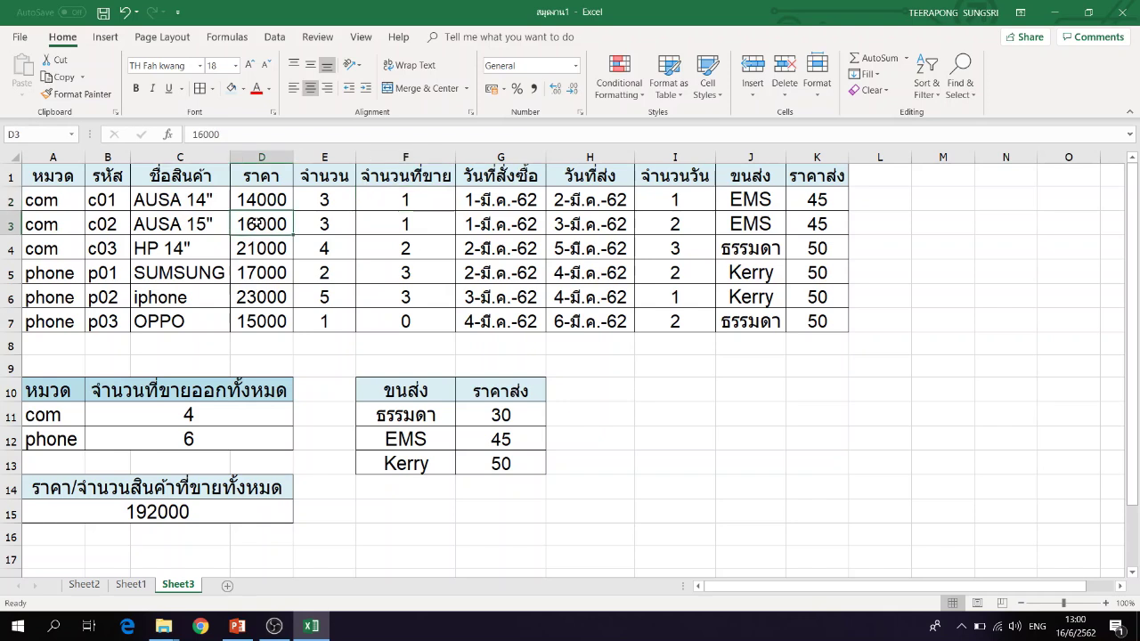
pyautogui.click(422, 226)
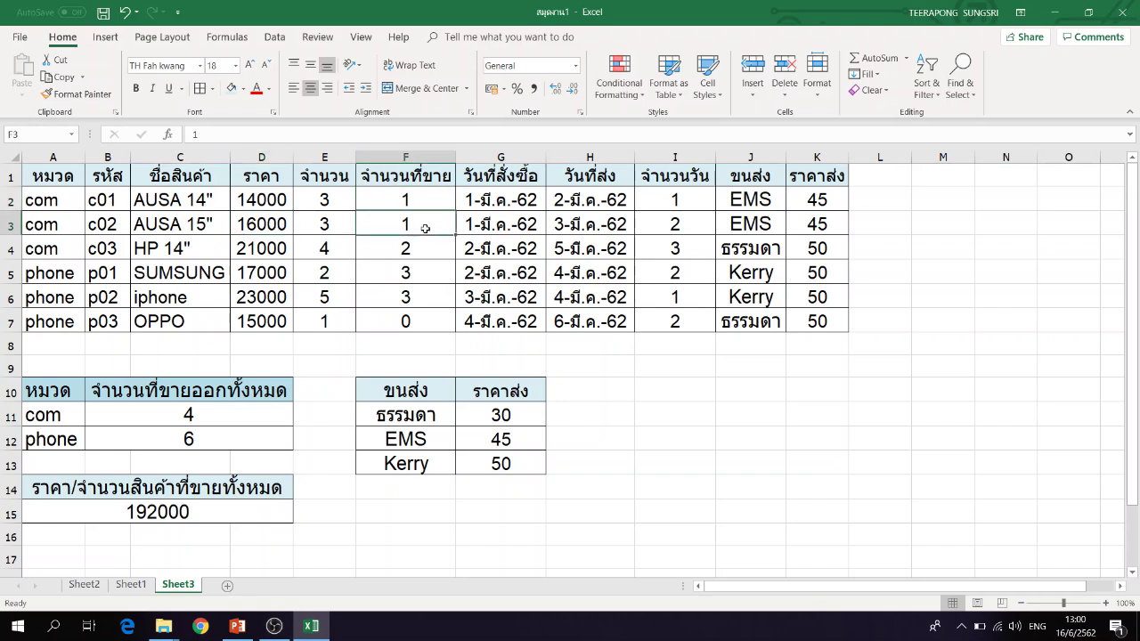
pyautogui.click(279, 254)
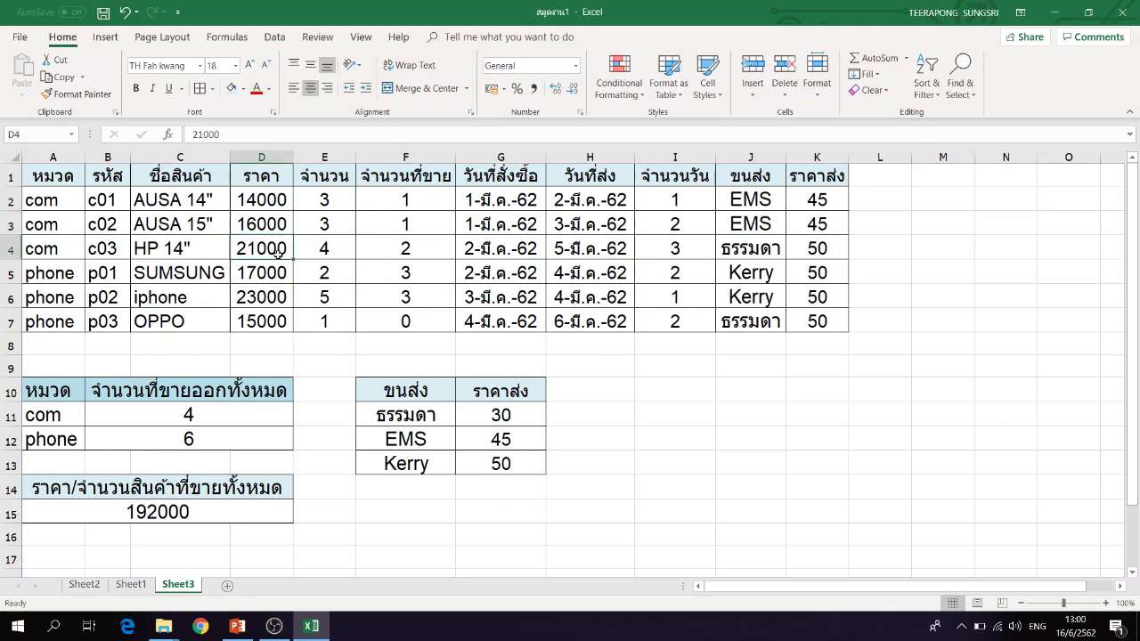
pyautogui.click(451, 250)
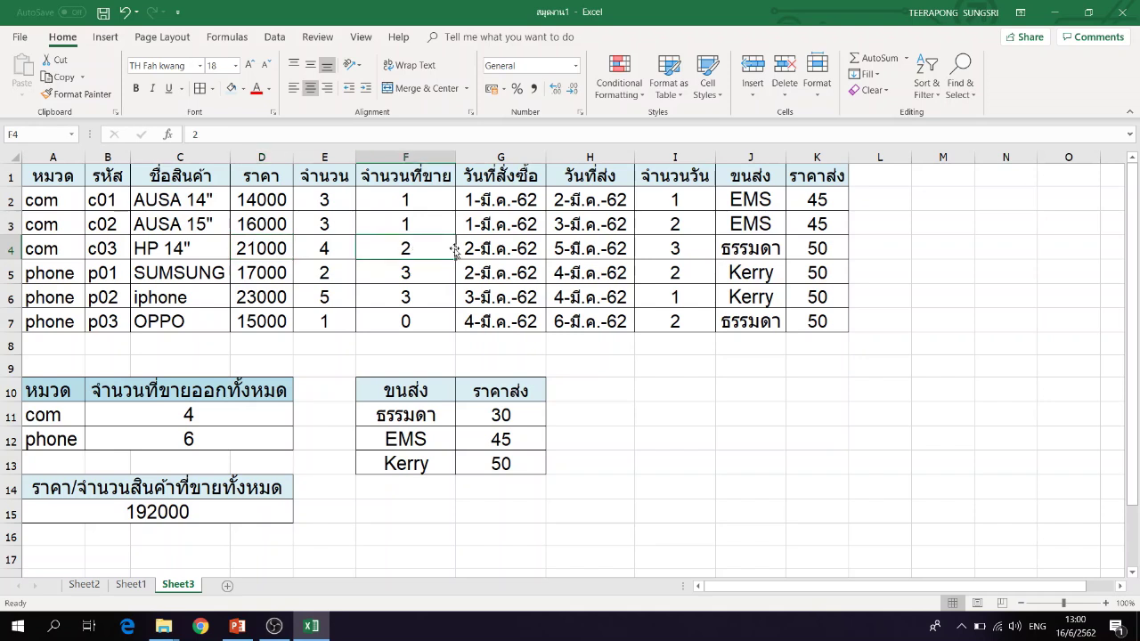
pyautogui.click(409, 327)
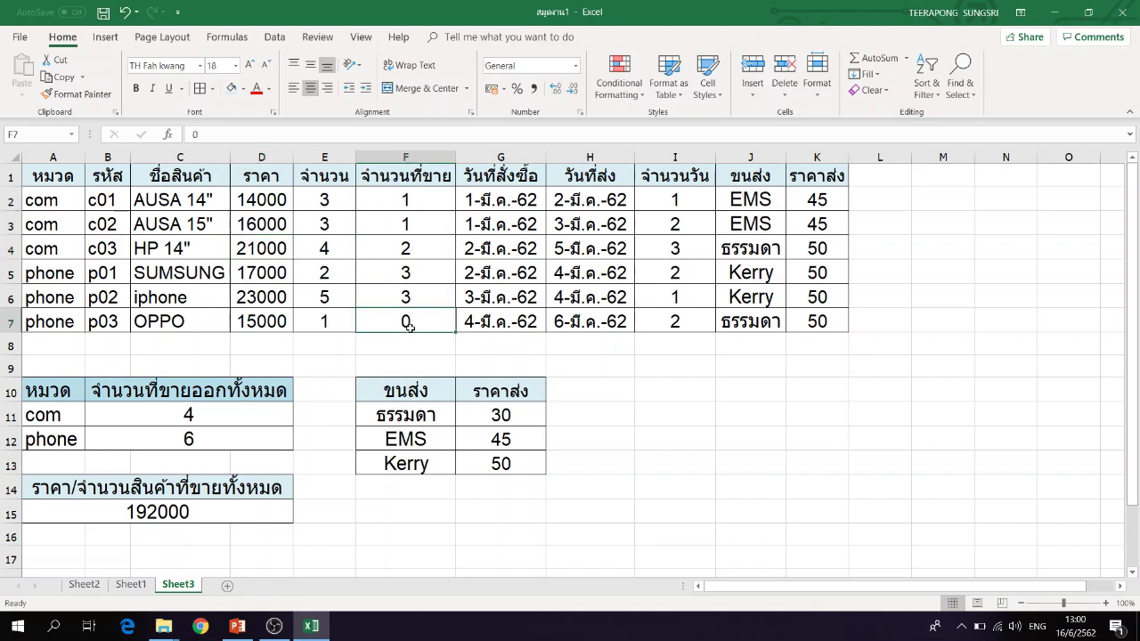
pyautogui.click(230, 513)
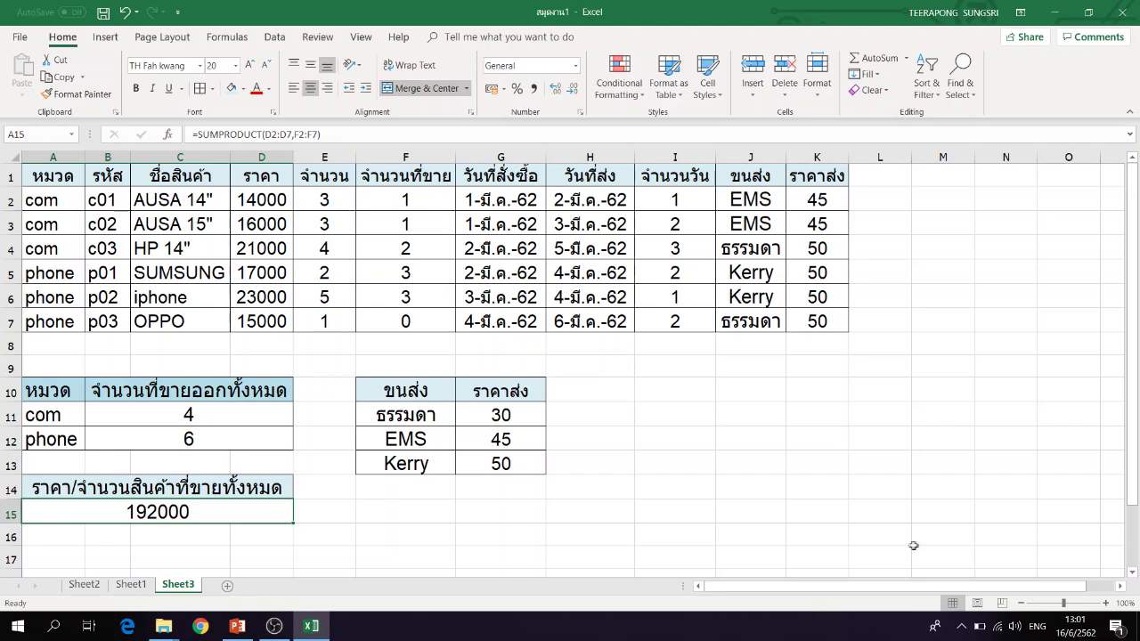
pyautogui.click(1136, 15)
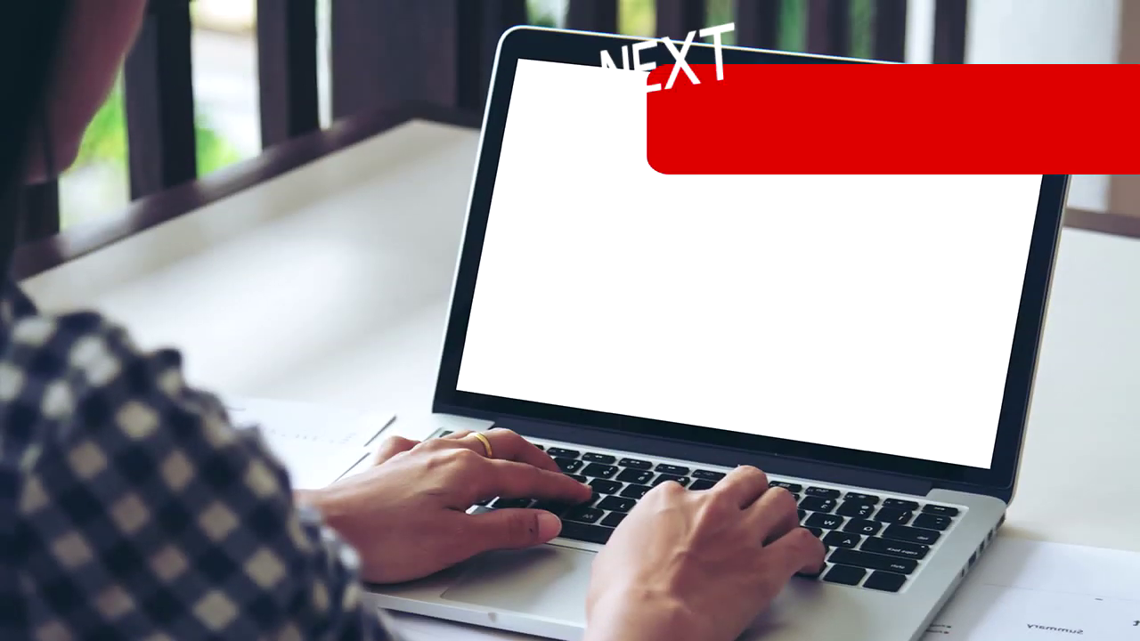